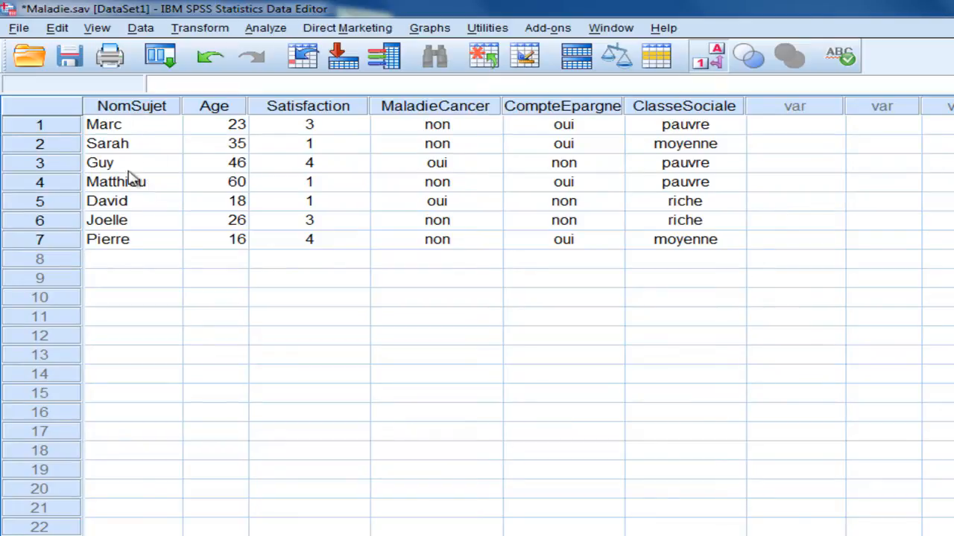
# - Review the subject names listed in the NomSujet column, then compare that column with the Age column
pyautogui.click(119, 128)
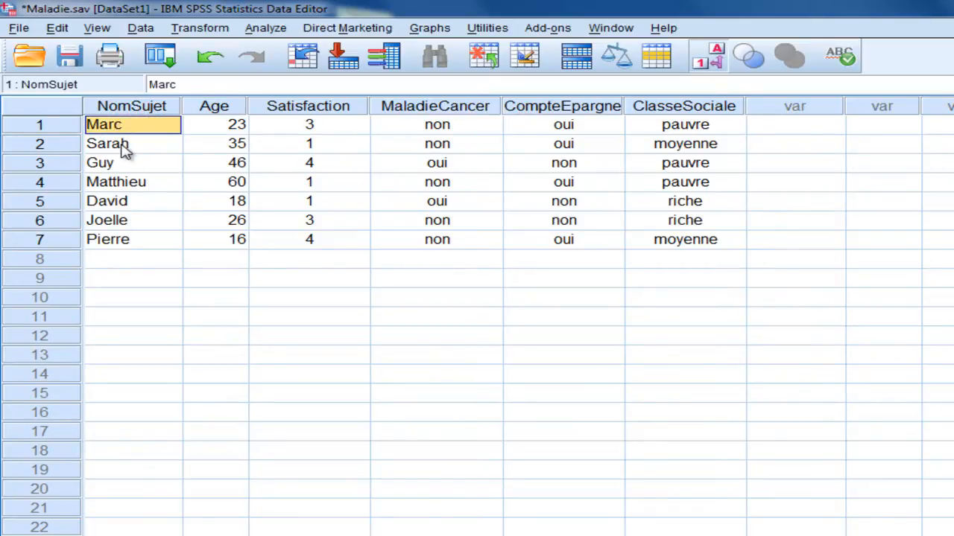
pyautogui.click(124, 148)
pyautogui.click(128, 163)
pyautogui.click(131, 182)
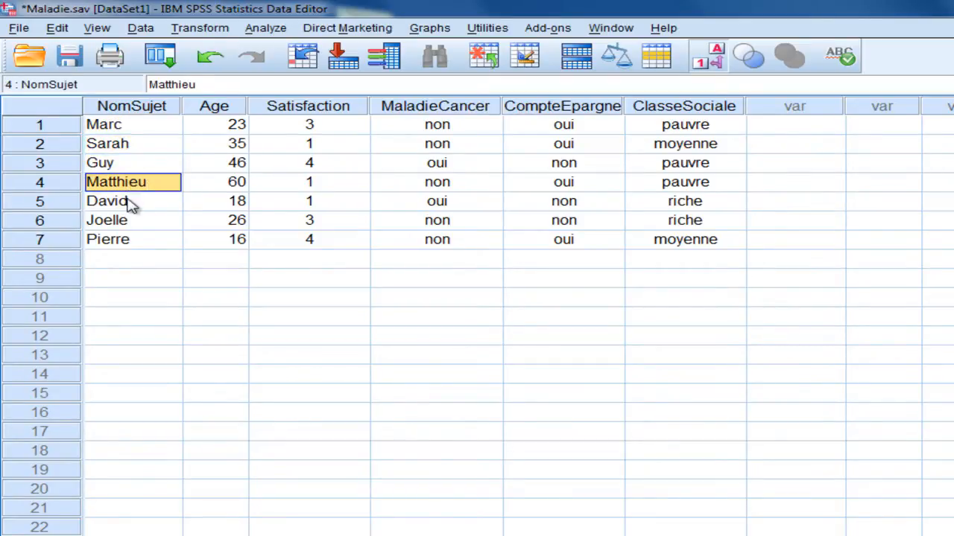
pyautogui.click(131, 201)
pyautogui.click(128, 221)
pyautogui.click(127, 240)
pyautogui.click(214, 106)
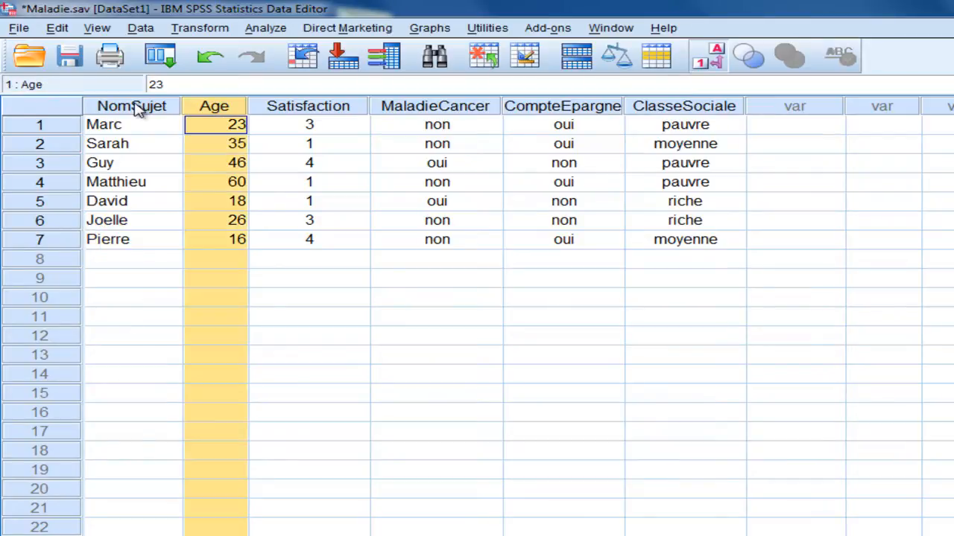
pyautogui.click(138, 107)
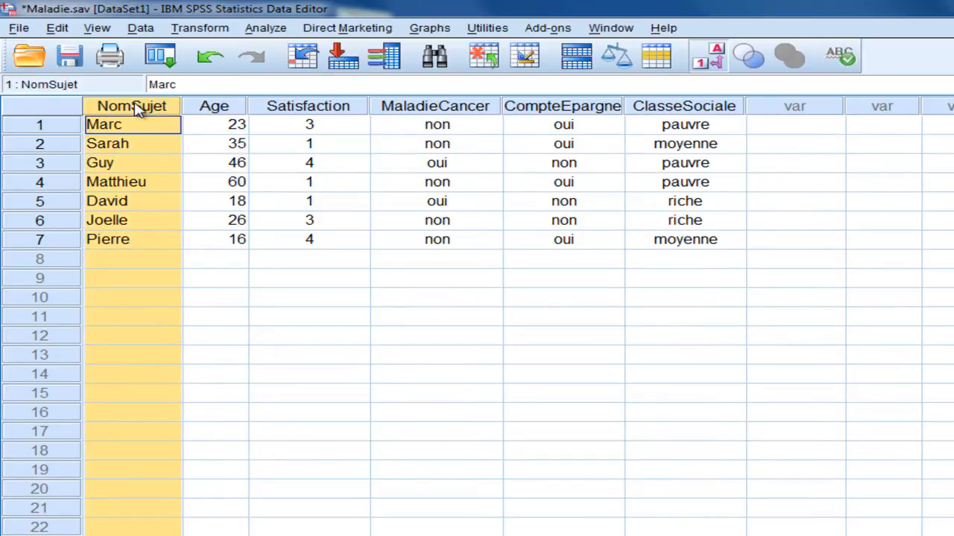
pyautogui.click(216, 107)
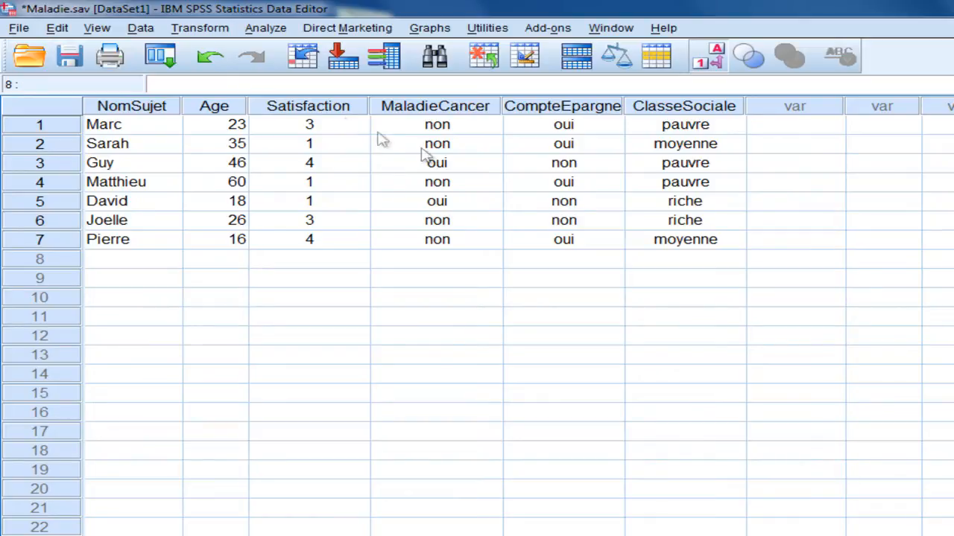
# - Examine the Satisfaction column and the individual scores of the subjects in it
pyautogui.click(336, 112)
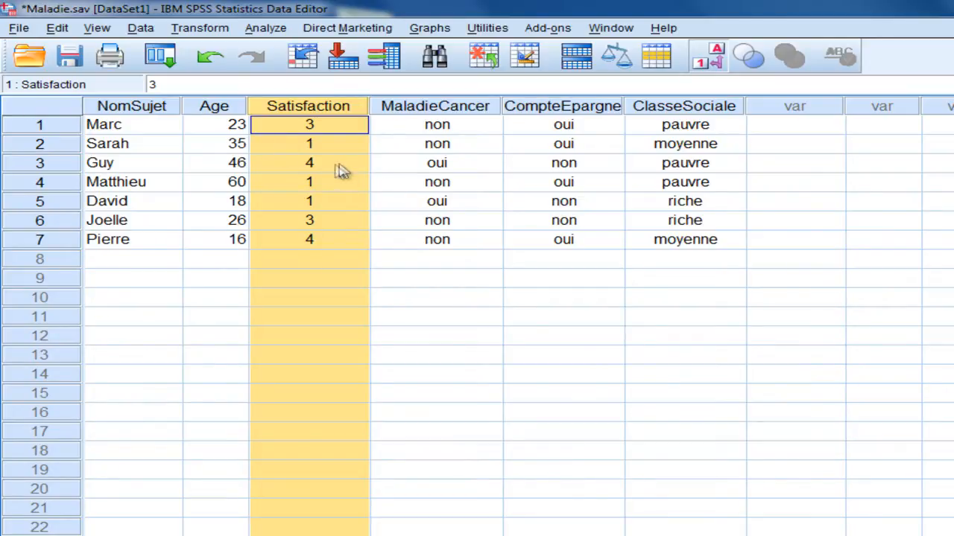
pyautogui.click(312, 149)
pyautogui.click(313, 179)
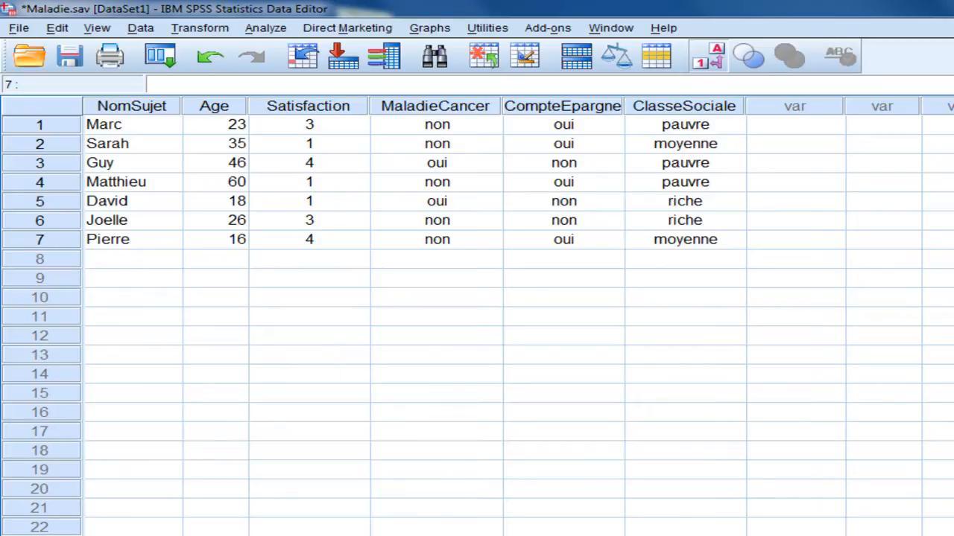
pyautogui.click(952, 297)
pyautogui.click(329, 112)
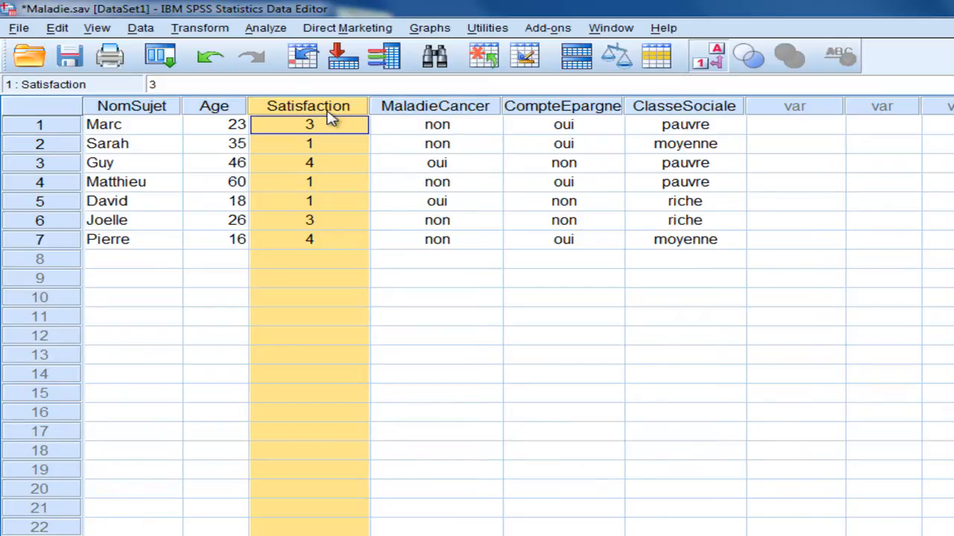
# - Go through the MaladieCancer, CompteEpargne and ClasseSociale columns and compare them with Satisfaction
pyautogui.click(436, 112)
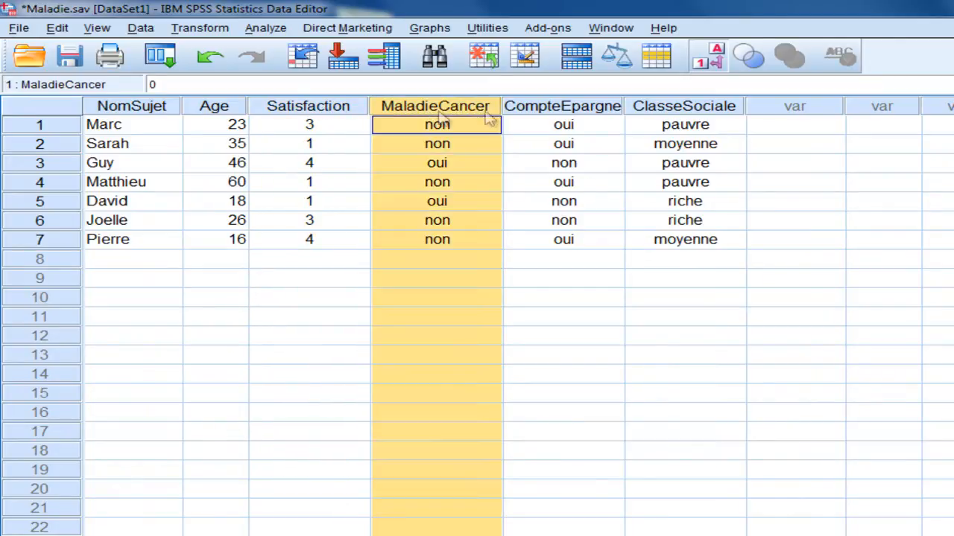
pyautogui.click(564, 113)
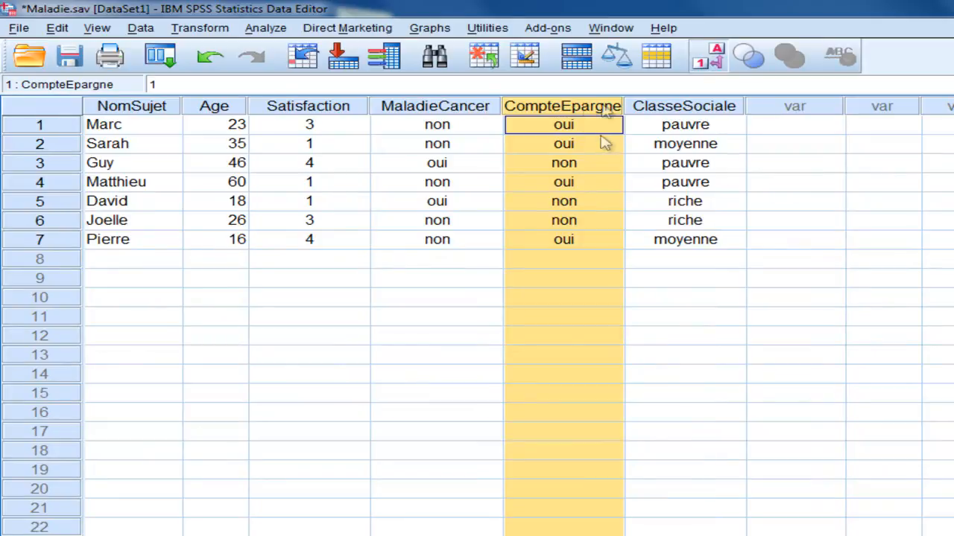
pyautogui.click(695, 108)
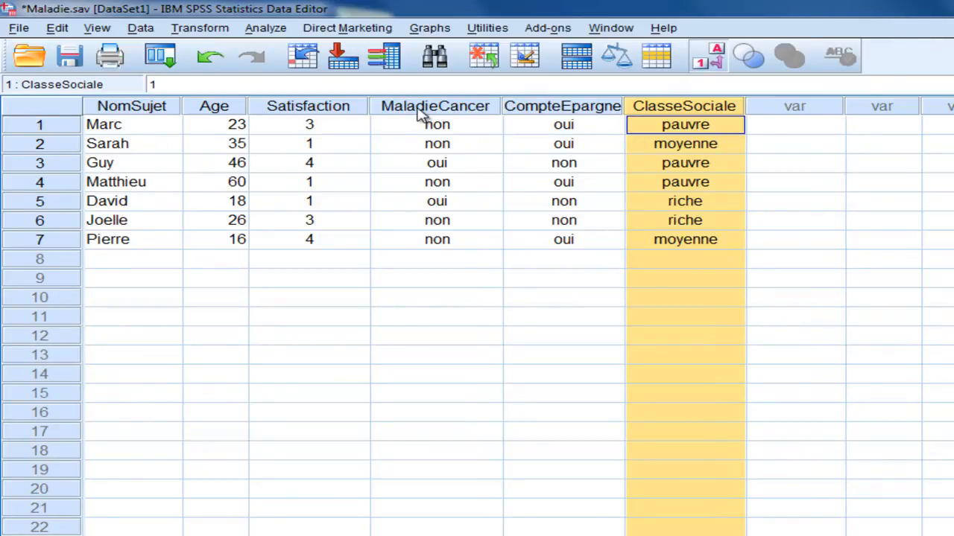
pyautogui.click(299, 108)
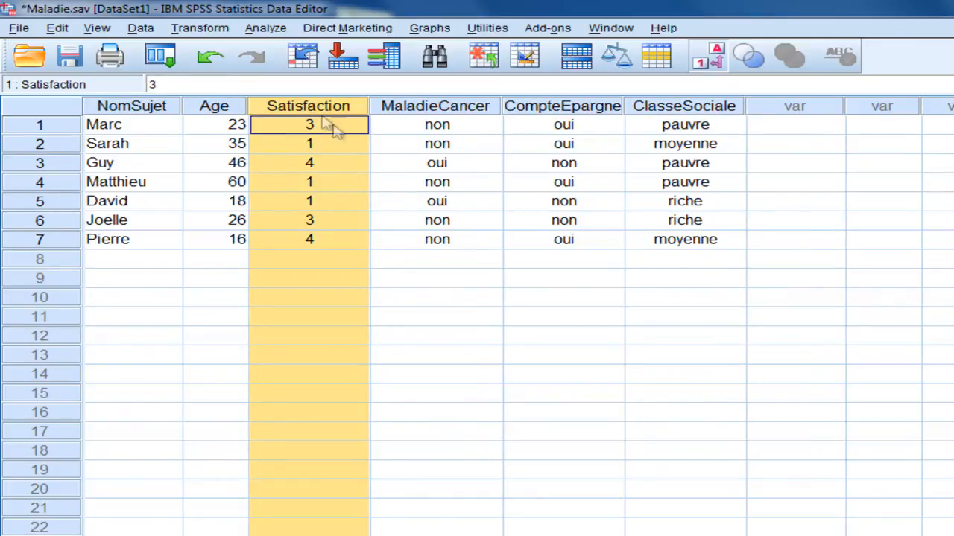
pyautogui.click(951, 181)
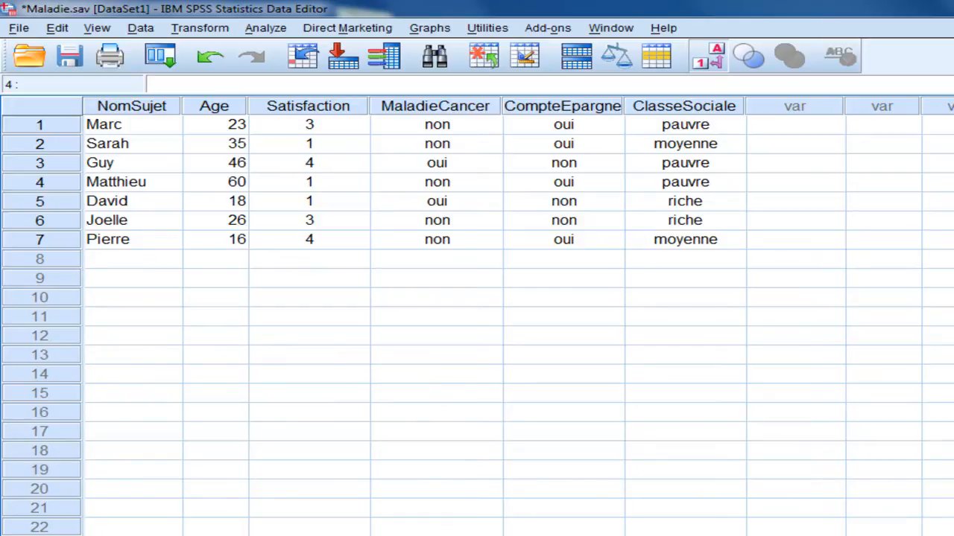
# - Show the numeric codes instead of the value labels and examine the ClasseSociale codes in rows 3, 5 and 6
pyautogui.click(707, 56)
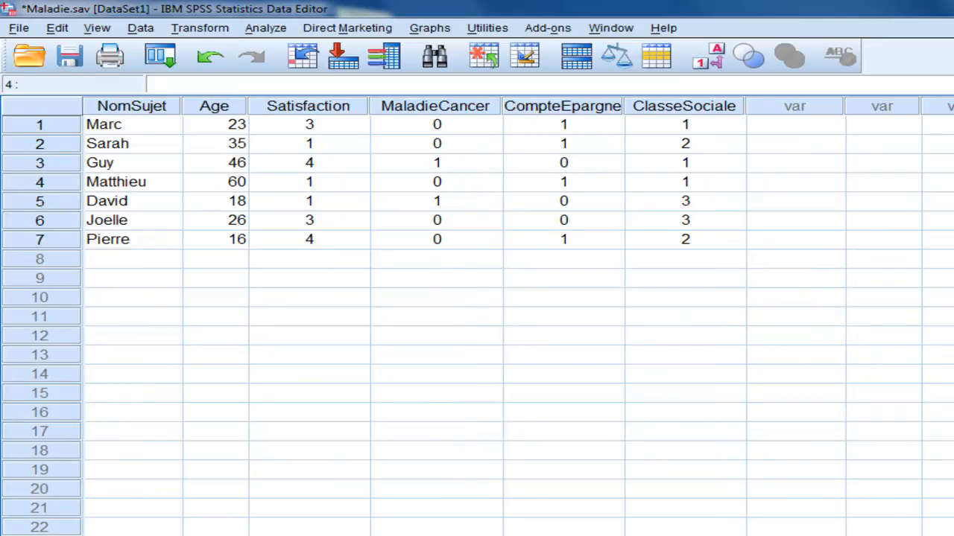
pyautogui.click(686, 162)
pyautogui.click(706, 205)
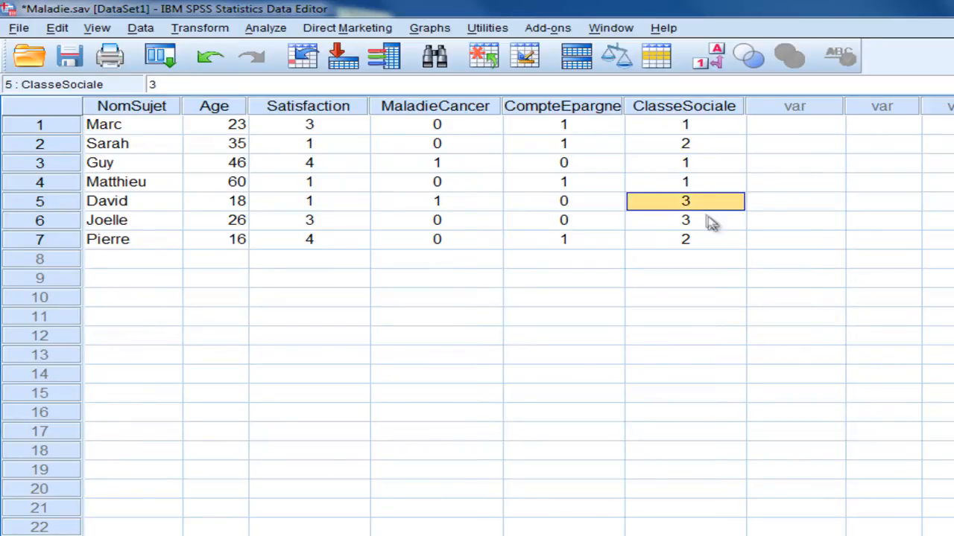
pyautogui.click(708, 221)
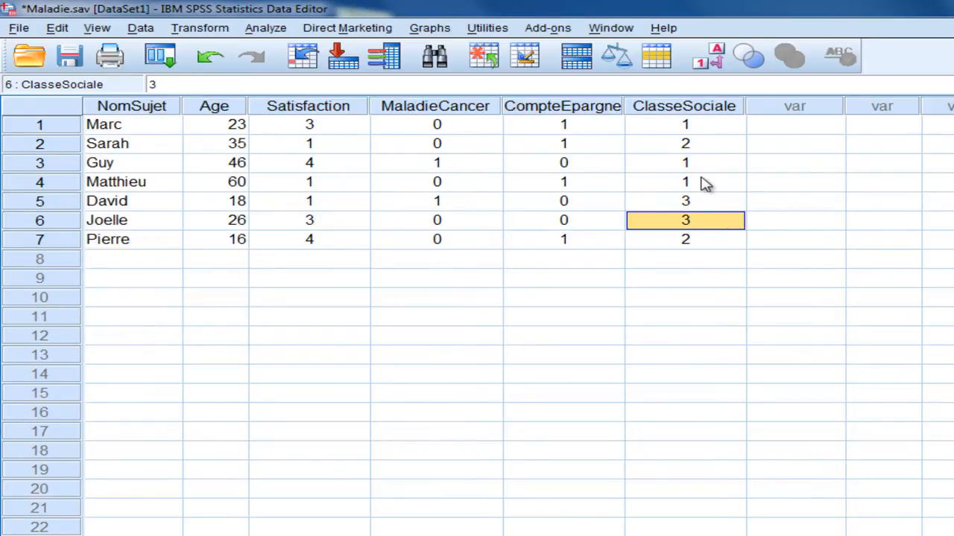
pyautogui.click(117, 203)
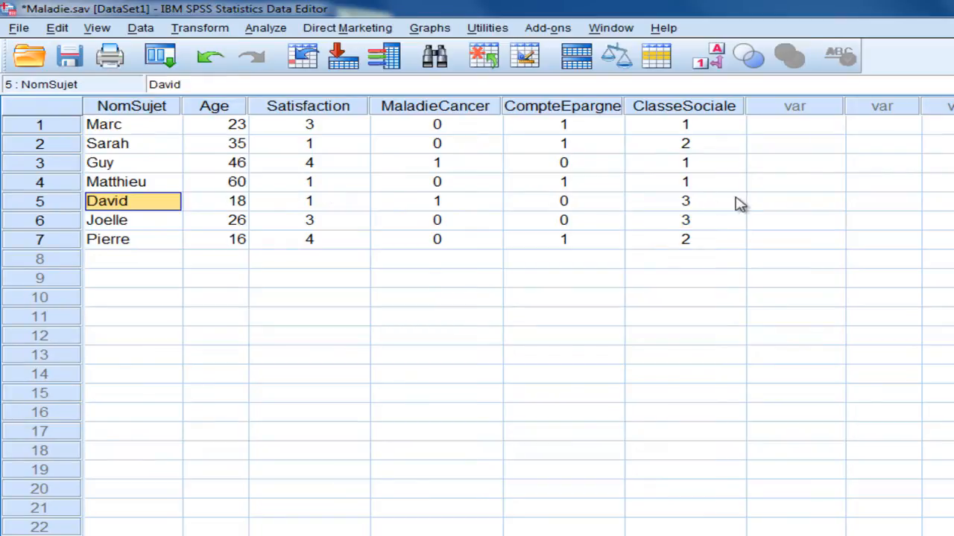
pyautogui.click(710, 207)
# - Turn the value labels on to check ClasseSociale in row 7, then return to numeric codes and look at the Satisfaction column
pyautogui.click(717, 58)
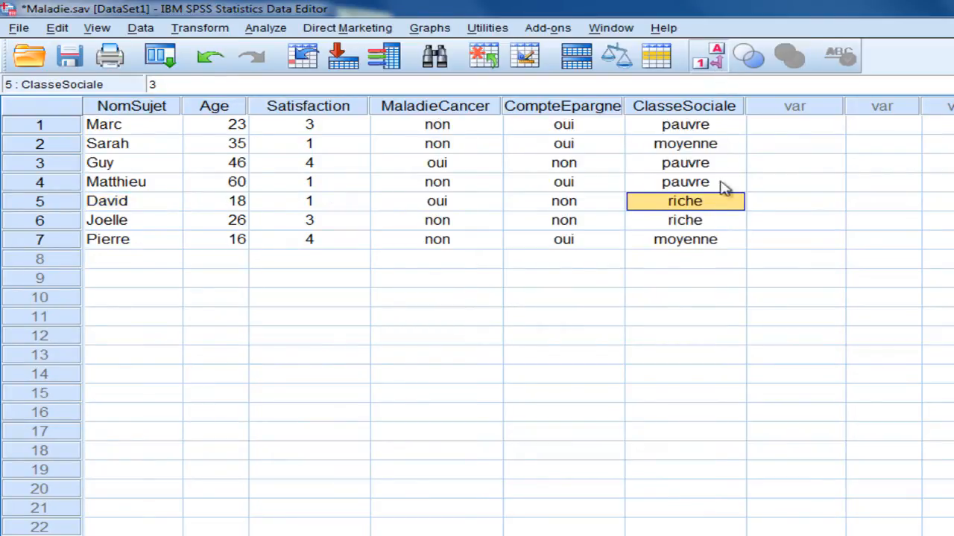
pyautogui.click(132, 242)
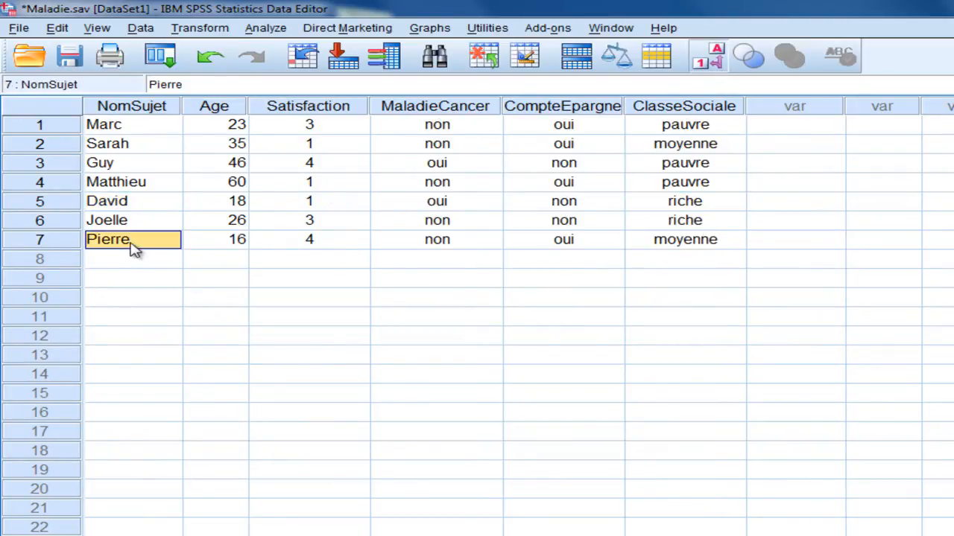
pyautogui.click(686, 239)
pyautogui.click(717, 58)
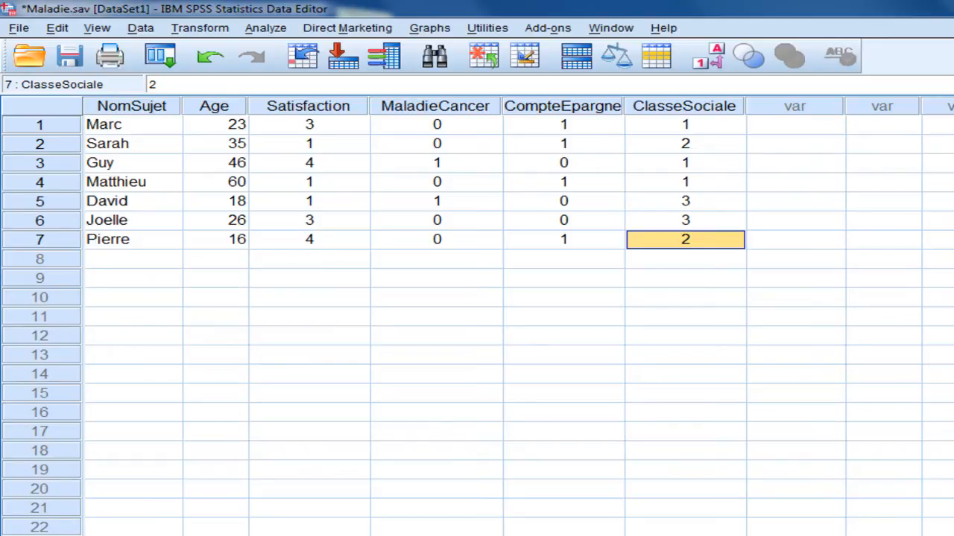
pyautogui.click(320, 108)
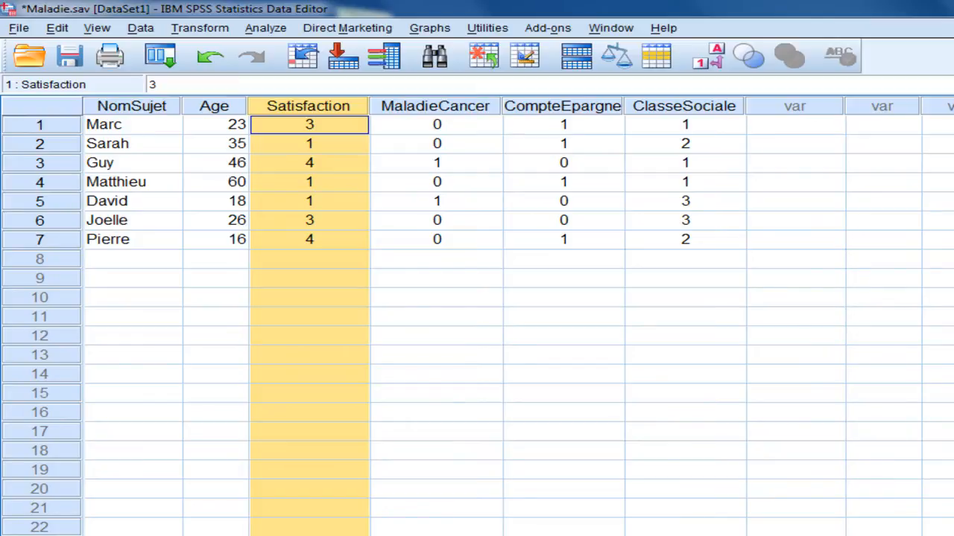
# - Switch to the variable definitions and inspect the measurement levels available for the NomSujet variable
pyautogui.hotkey('ctrl', 't')
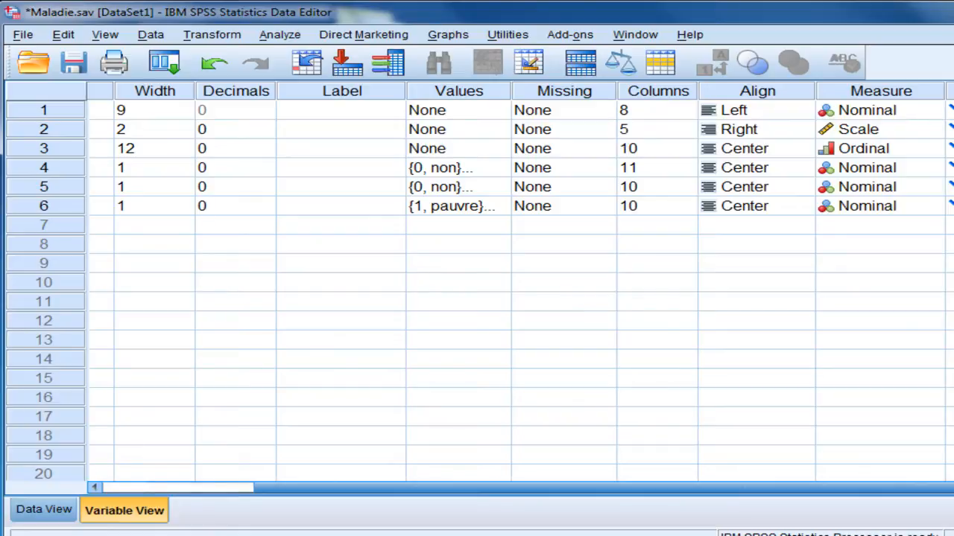
pyautogui.click(886, 112)
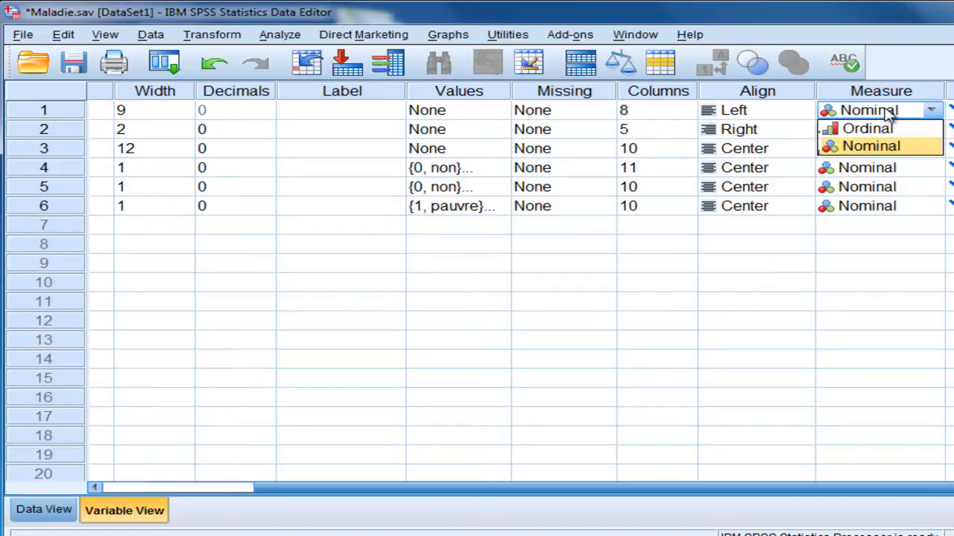
pyautogui.click(543, 490)
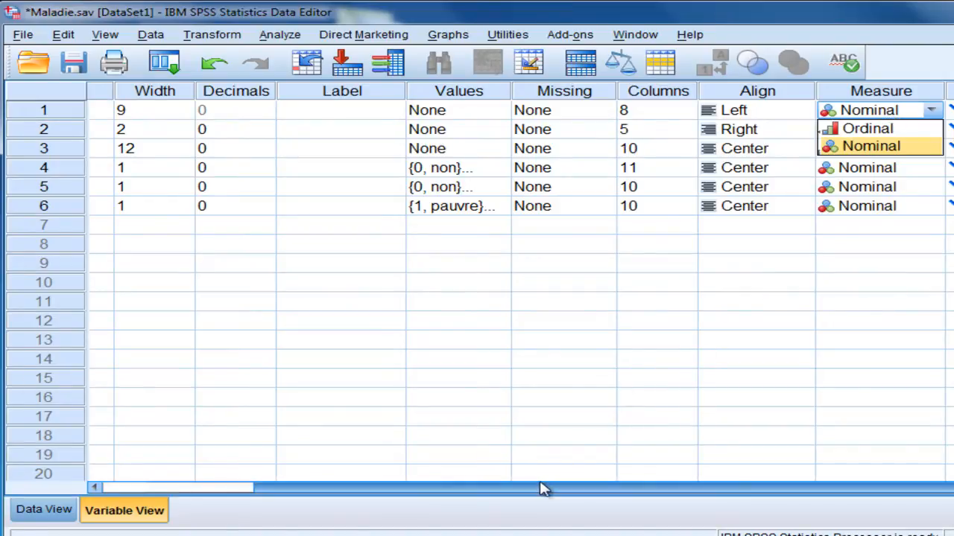
pyautogui.click(128, 116)
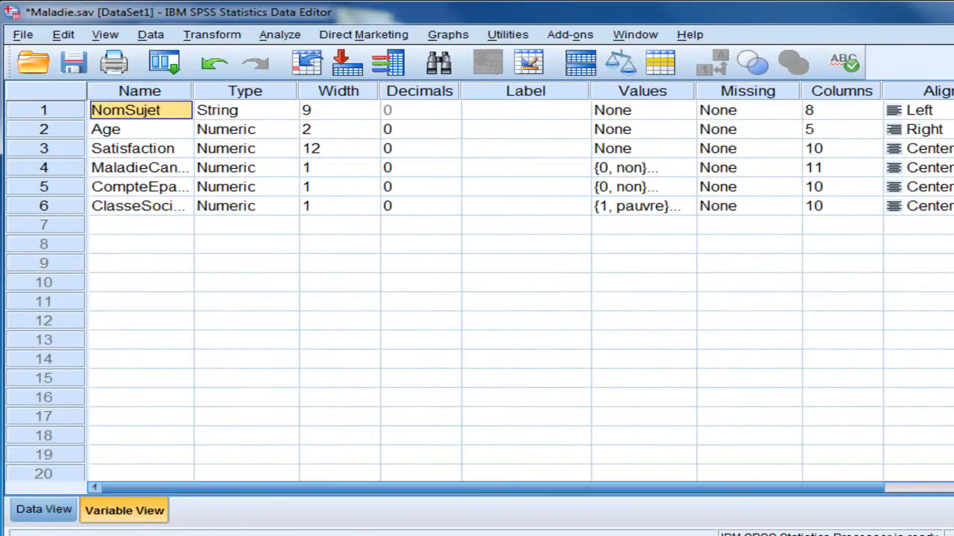
# - Compare the Satisfaction variable's name and type with its measurement level
pyautogui.moveTo(337, 489); pyautogui.dragTo(489, 491)
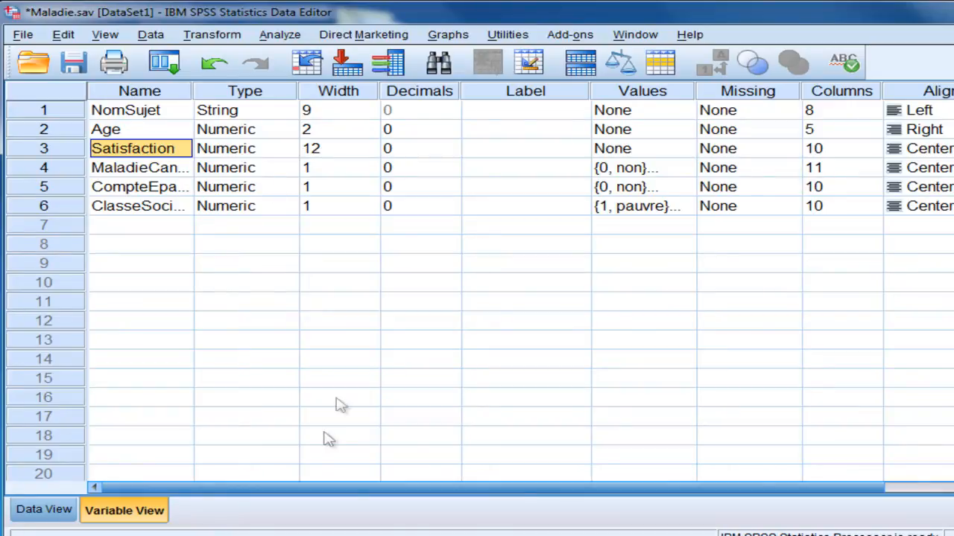
pyautogui.moveTo(291, 488); pyautogui.dragTo(453, 507)
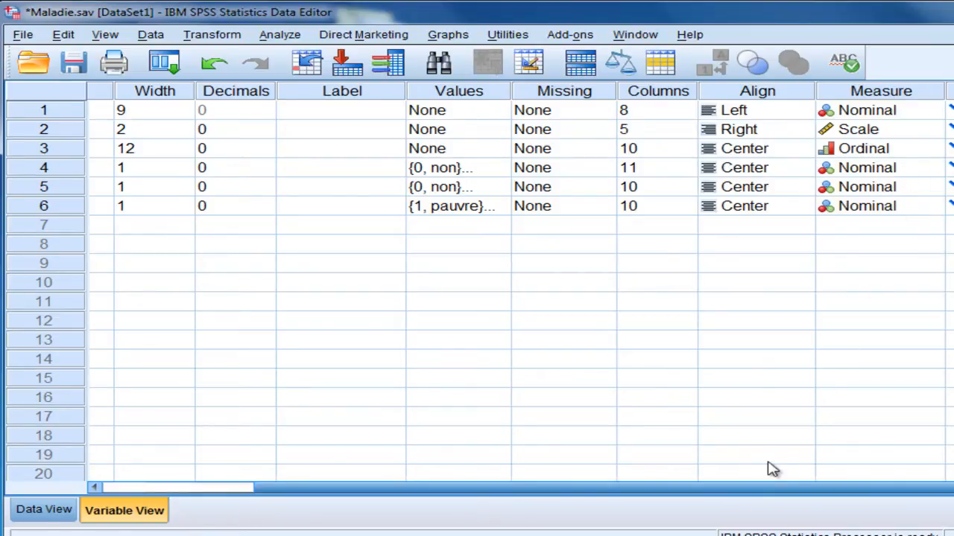
pyautogui.moveTo(770, 494); pyautogui.dragTo(593, 504)
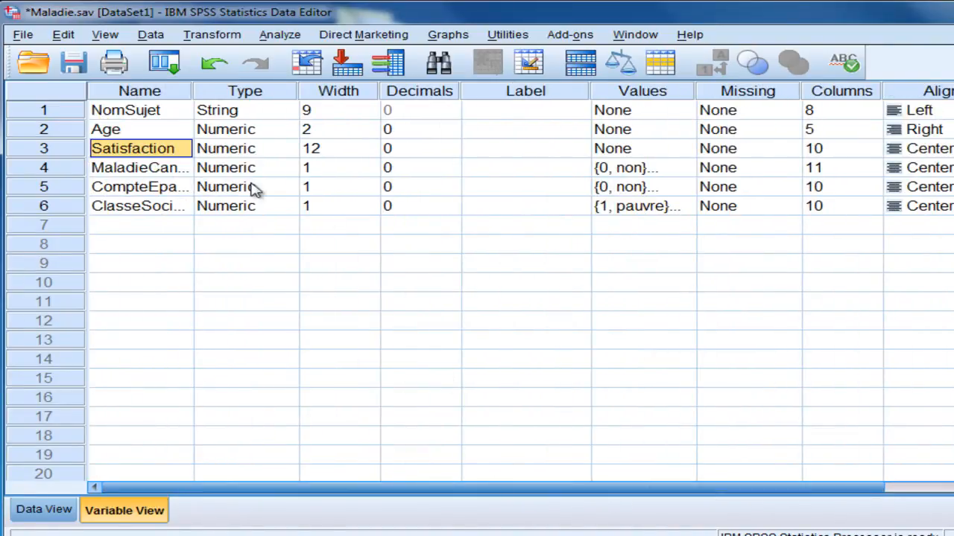
pyautogui.moveTo(281, 484); pyautogui.dragTo(441, 513)
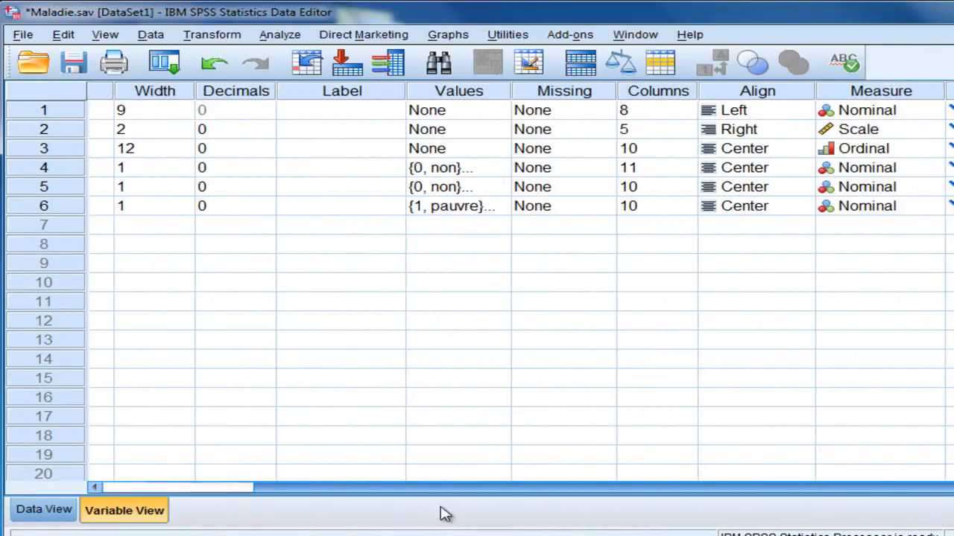
# - Choose Scale as the measurement level of the Age variable
pyautogui.click(884, 133)
pyautogui.click(865, 147)
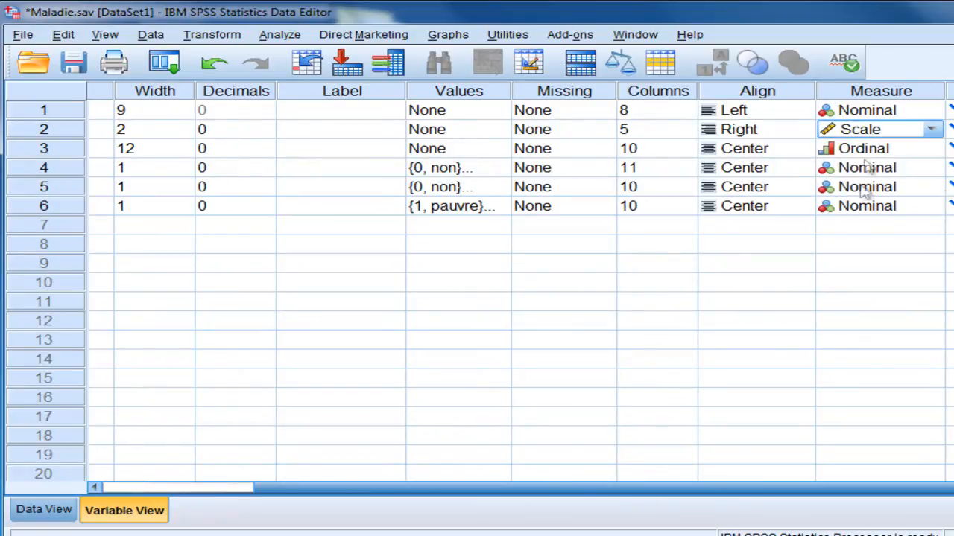
pyautogui.moveTo(768, 490); pyautogui.dragTo(604, 490)
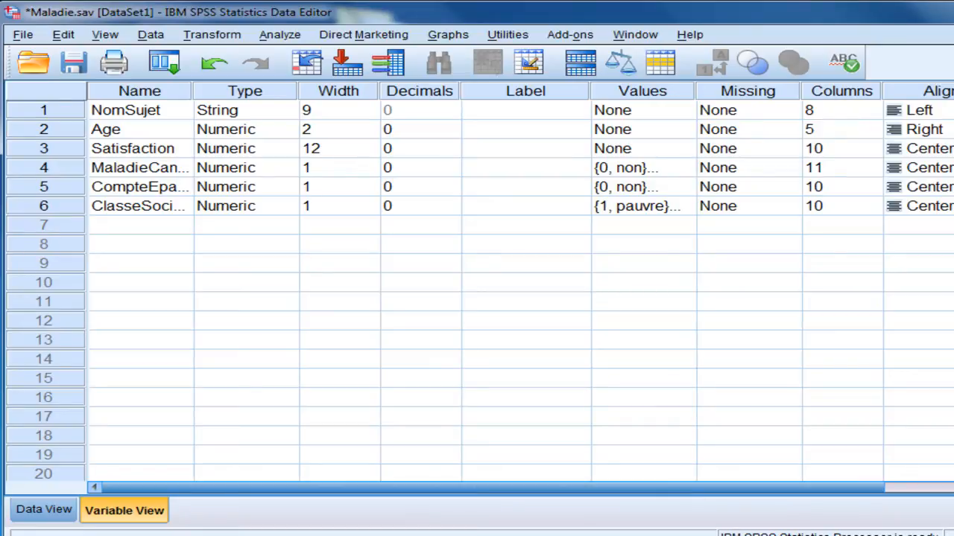
# - Check the list of variables against their measurement levels, ending on the measure of the Satisfaction variable
pyautogui.click(948, 488)
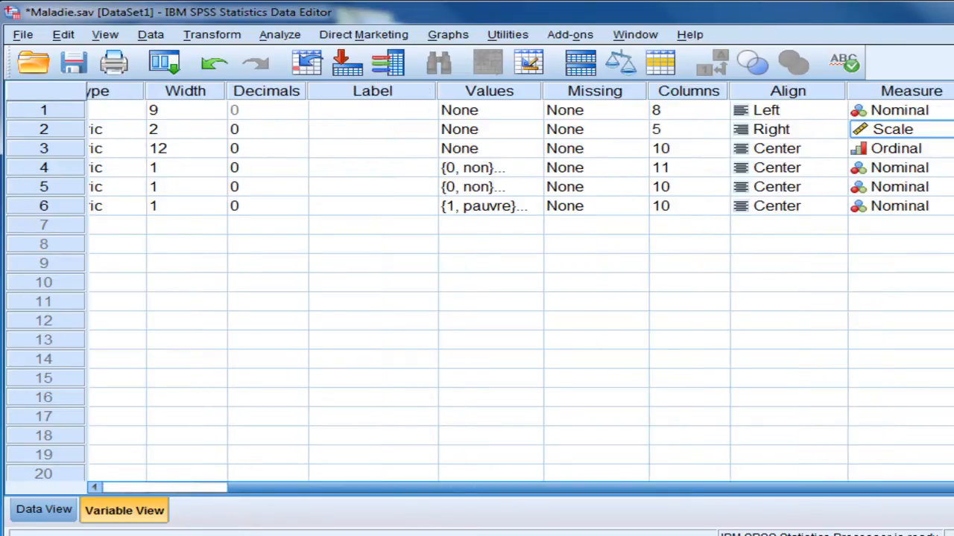
pyautogui.moveTo(932, 488); pyautogui.dragTo(951, 488)
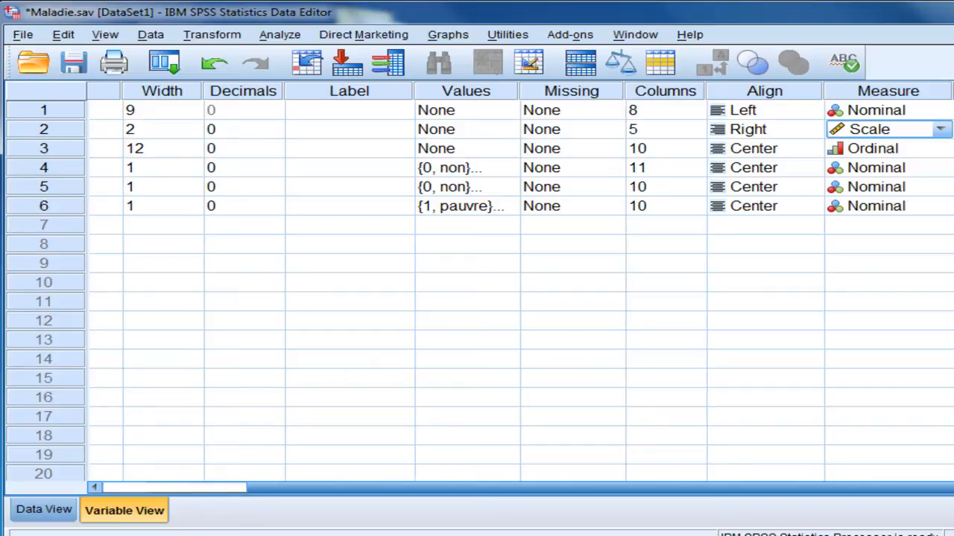
pyautogui.moveTo(566, 488); pyautogui.dragTo(423, 488)
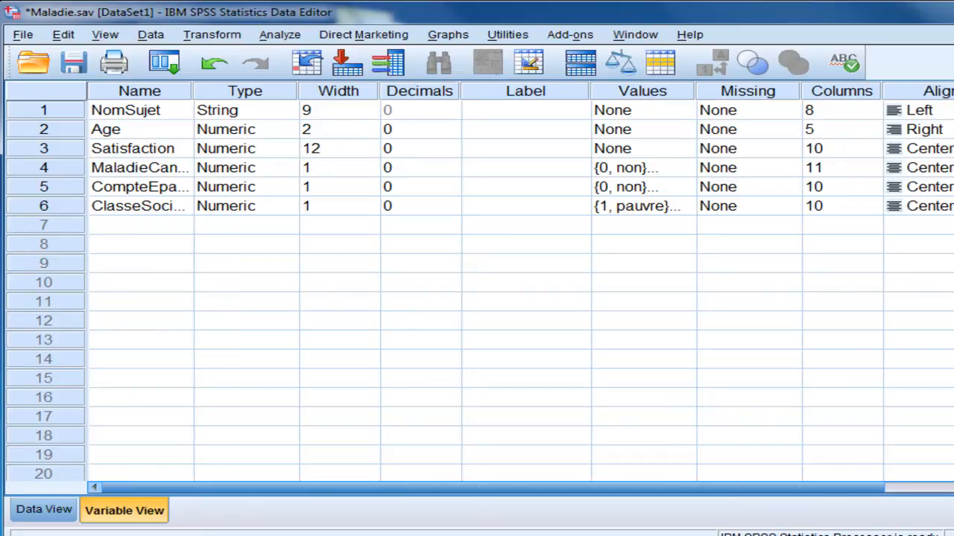
pyautogui.hscroll(3, 522, 298)
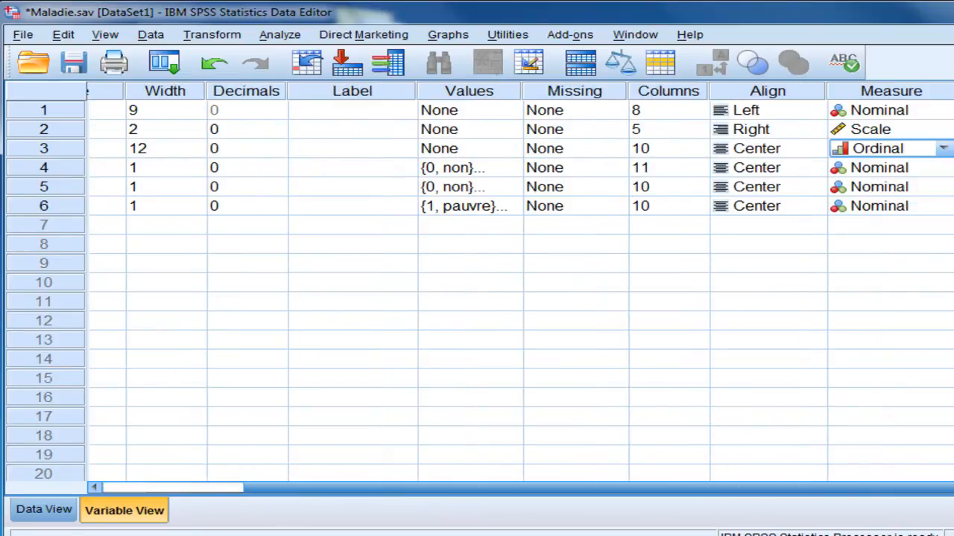
# - Review the variable names and types, then inspect the measurement levels offered for NomSujet in the variable definitions
pyautogui.hscroll(-3, 889, 502)
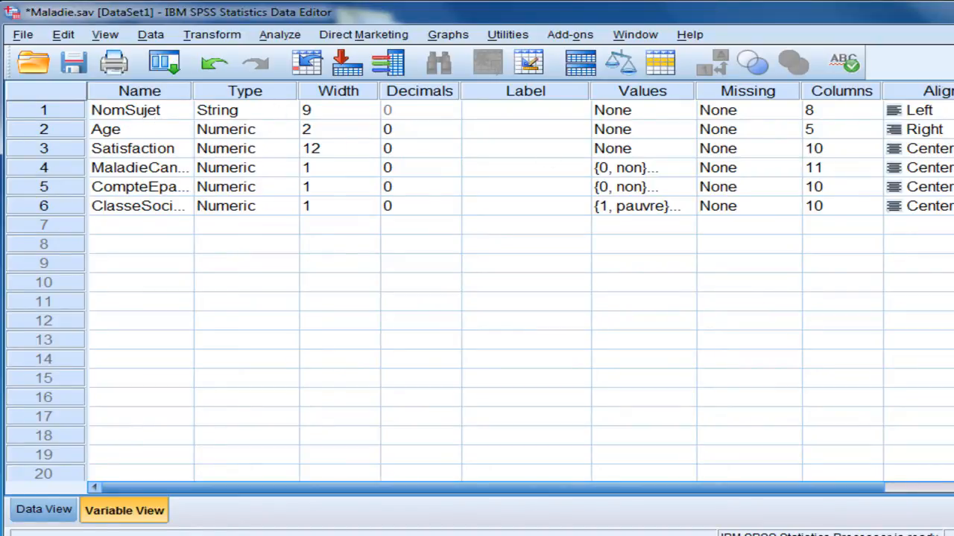
pyautogui.click(645, 37)
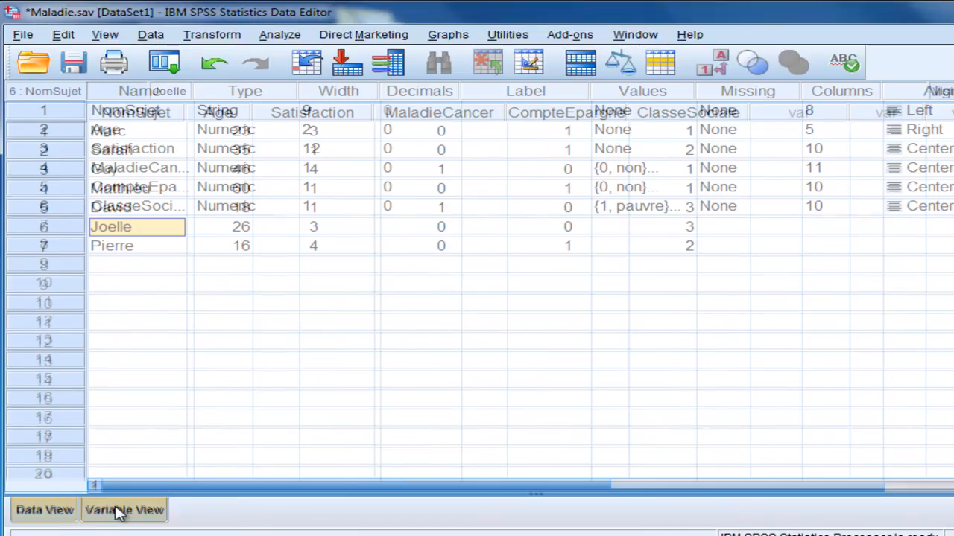
pyautogui.click(117, 511)
pyautogui.moveTo(597, 489); pyautogui.dragTo(738, 487)
pyautogui.click(885, 114)
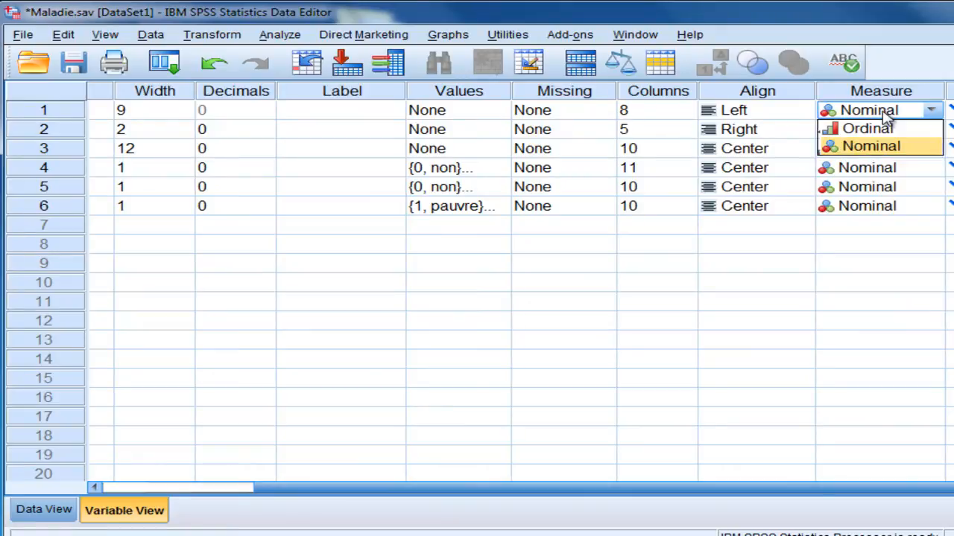
# - Return to the data and examine the MaladieCancer, CompteEpargne and ClasseSociale columns, toggling the value labels on and off
pyautogui.click(43, 511)
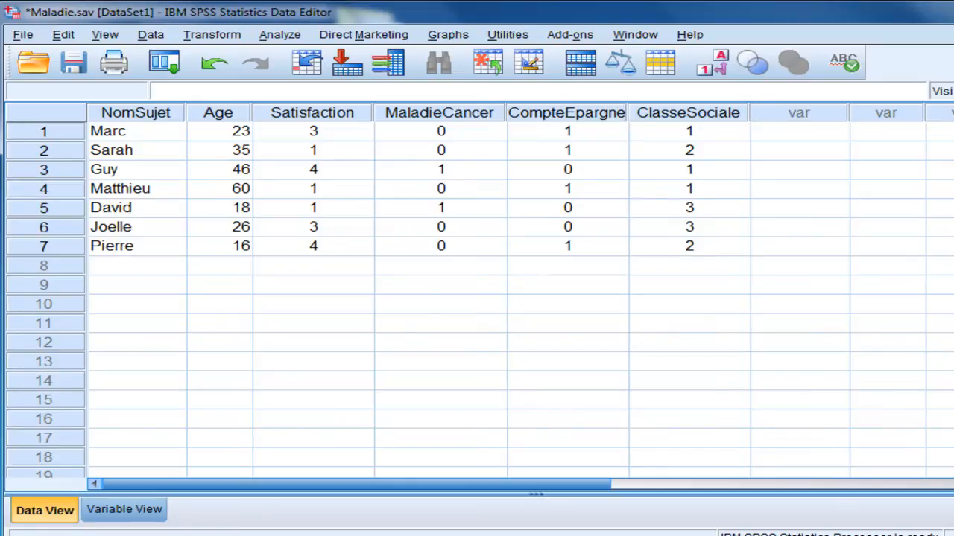
pyautogui.click(468, 115)
pyautogui.click(570, 118)
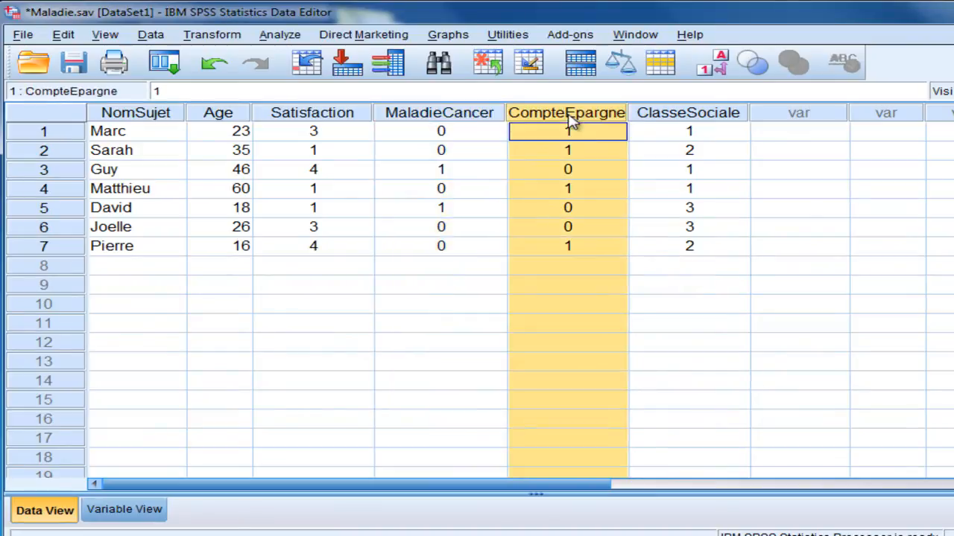
pyautogui.click(725, 117)
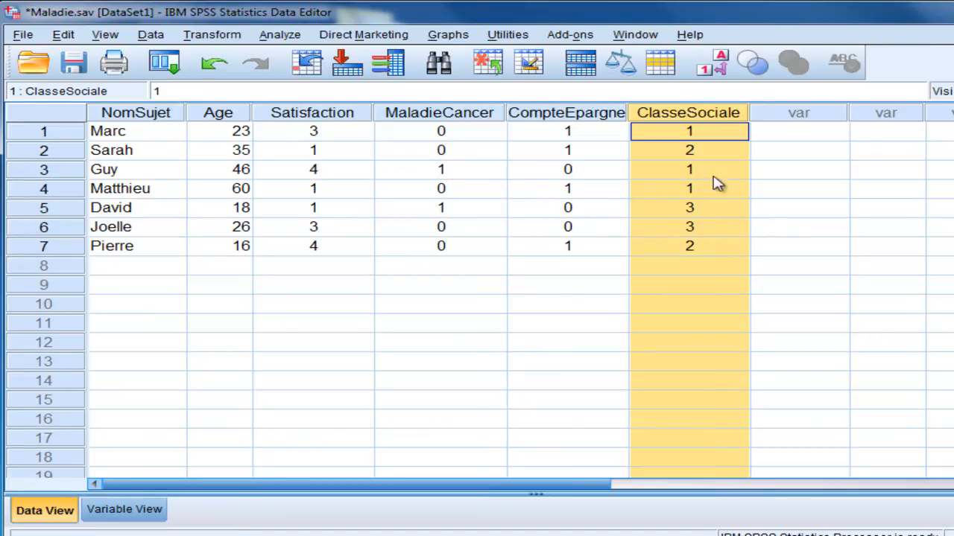
pyautogui.click(712, 63)
pyautogui.click(712, 63)
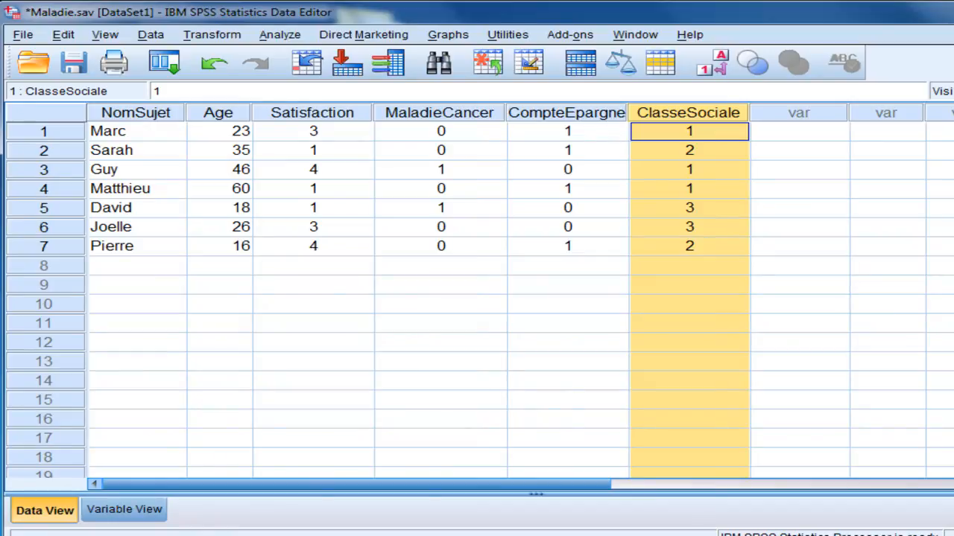
# - Go through the NomSujet entries one by one from row 1 to row 7
pyautogui.click(112, 132)
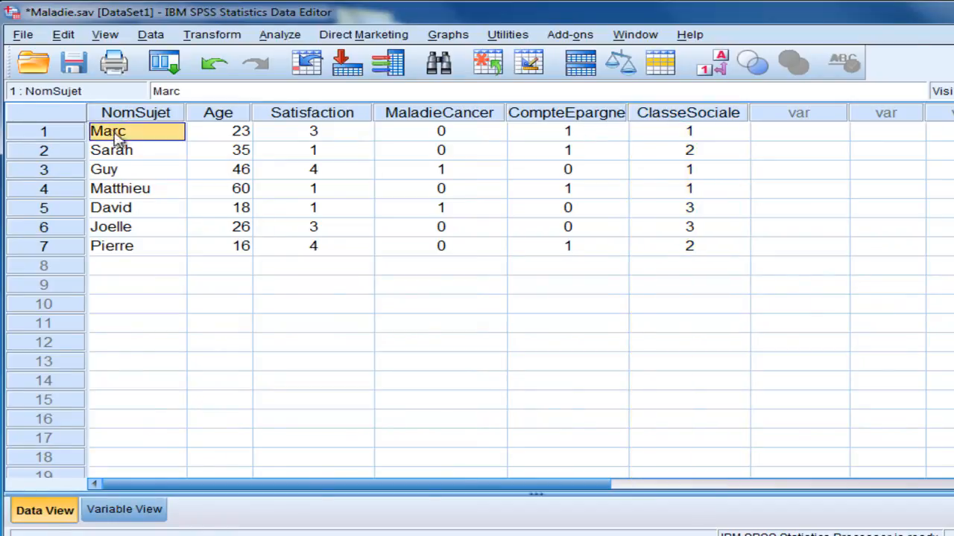
pyautogui.click(123, 153)
pyautogui.click(123, 171)
pyautogui.click(123, 191)
pyautogui.click(123, 210)
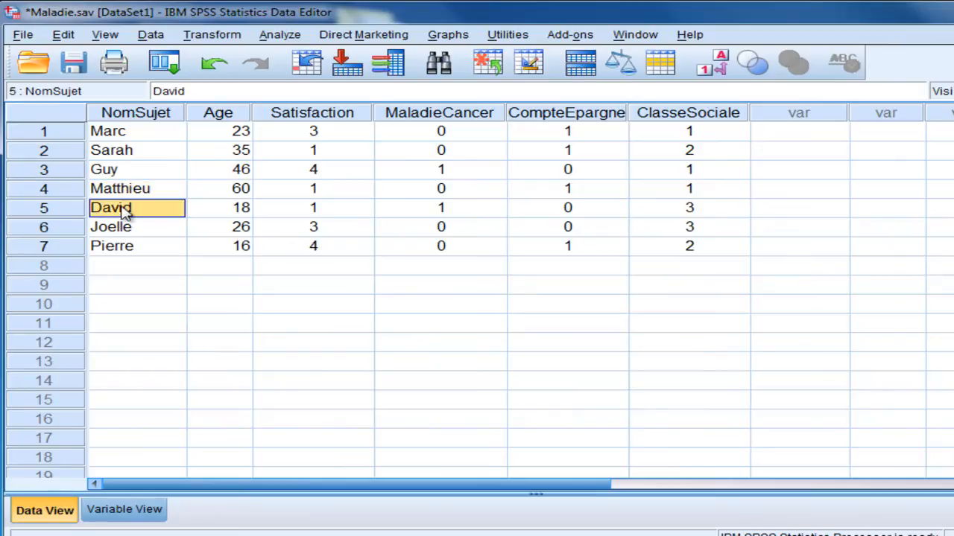
pyautogui.click(124, 229)
pyautogui.click(125, 247)
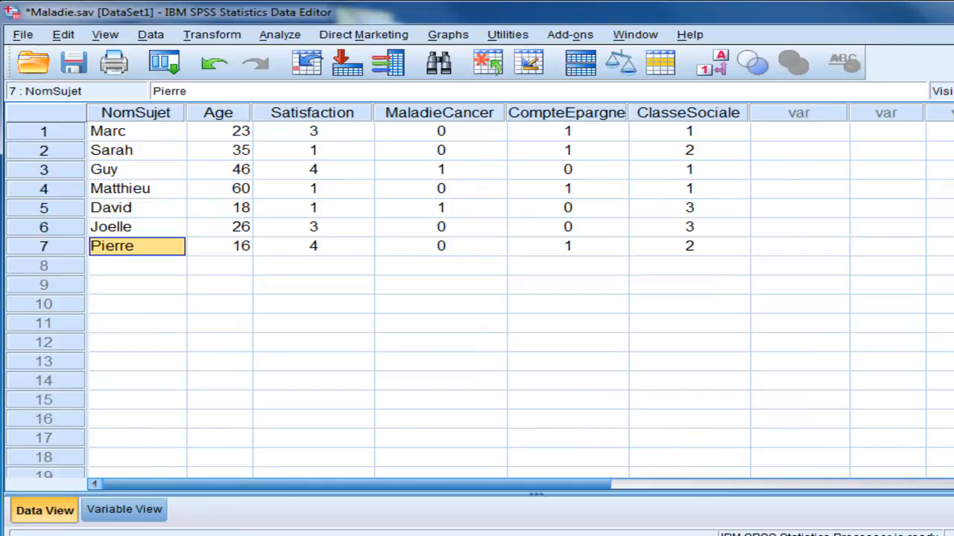
# - Open the Frequencies analysis and examine the measurement level icons of Age, Satisfaction, MaladieCancer, CompteEpargne and ClasseSociale
pyautogui.click(269, 39)
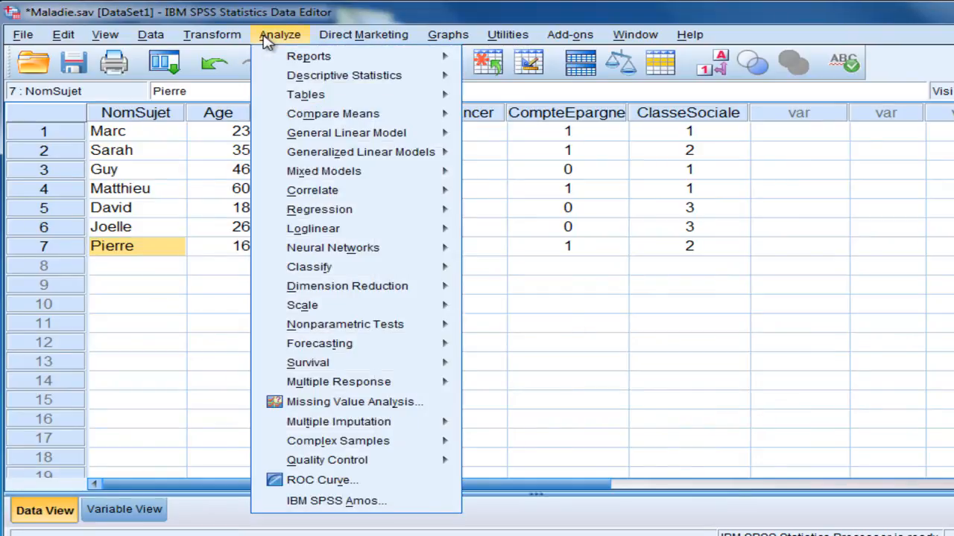
pyautogui.moveTo(272, 79)
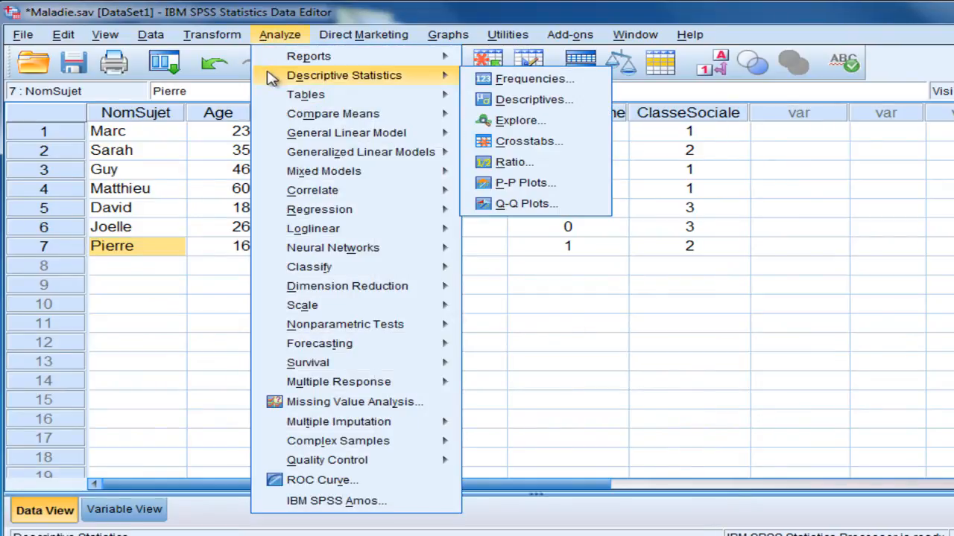
pyautogui.click(525, 79)
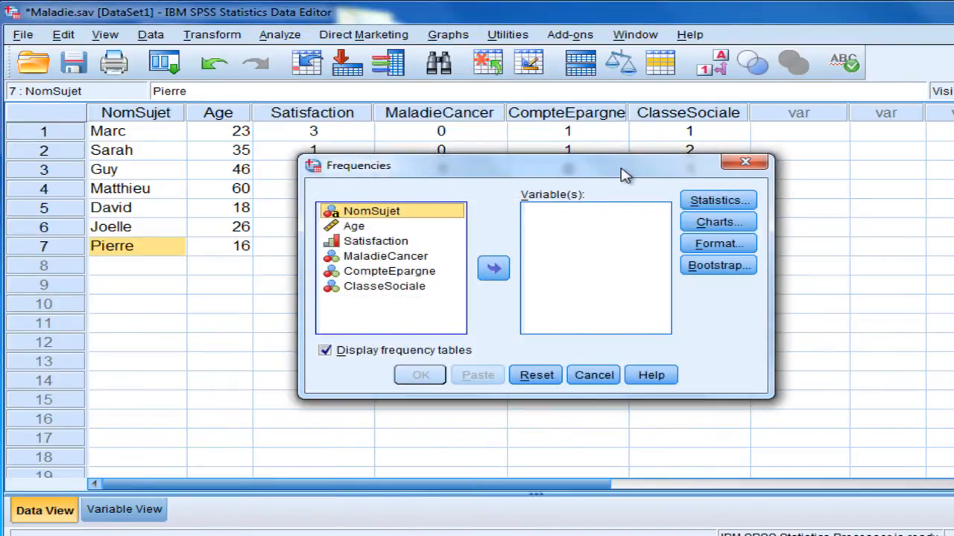
pyautogui.moveTo(623, 173); pyautogui.dragTo(563, 90)
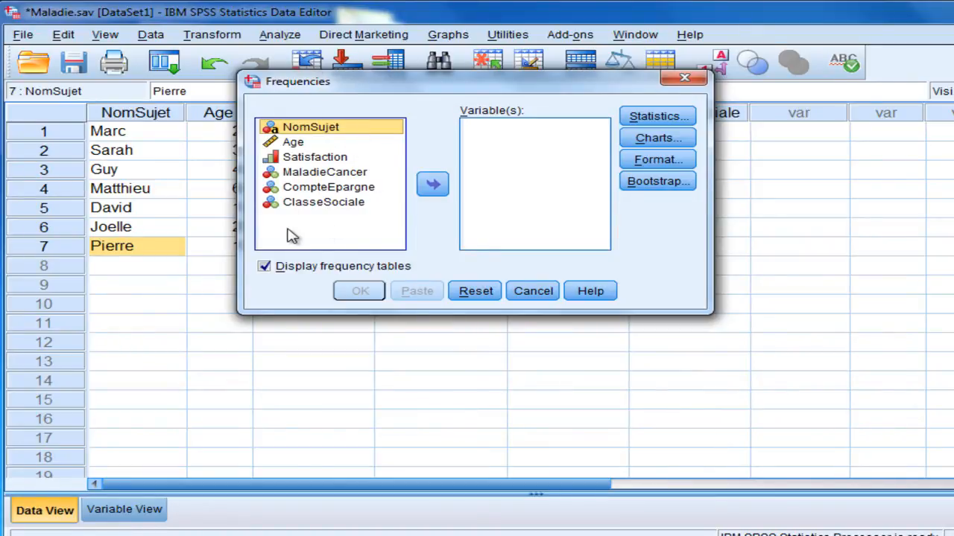
pyautogui.click(292, 146)
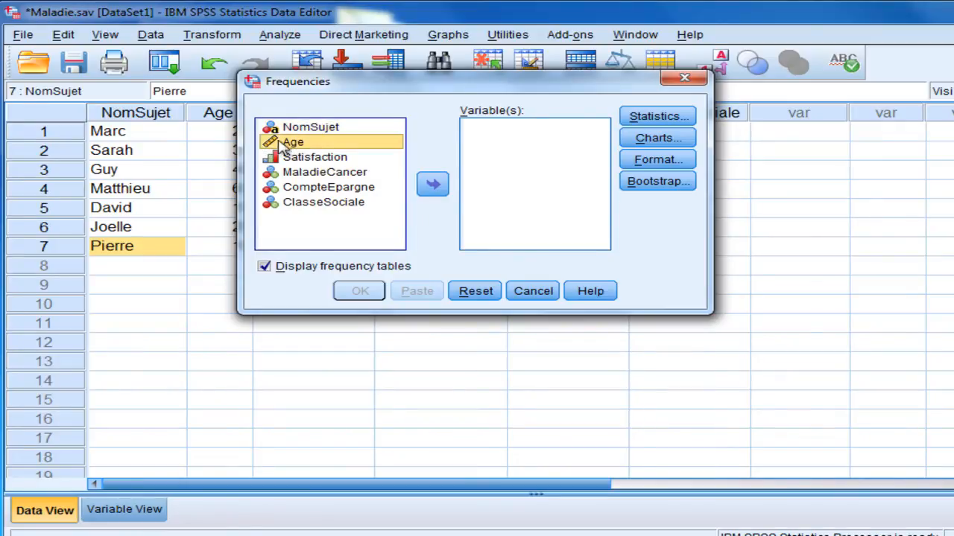
pyautogui.click(316, 162)
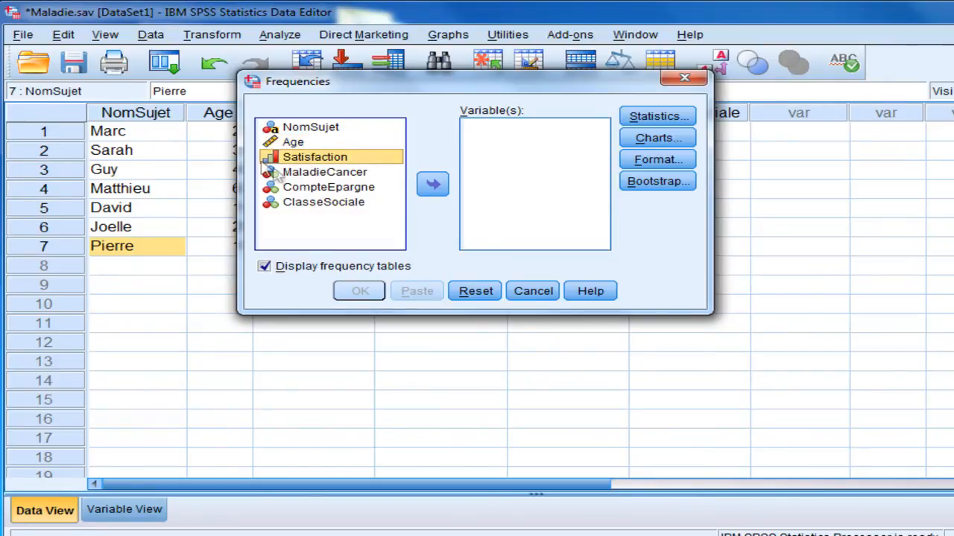
pyautogui.click(313, 176)
pyautogui.click(314, 187)
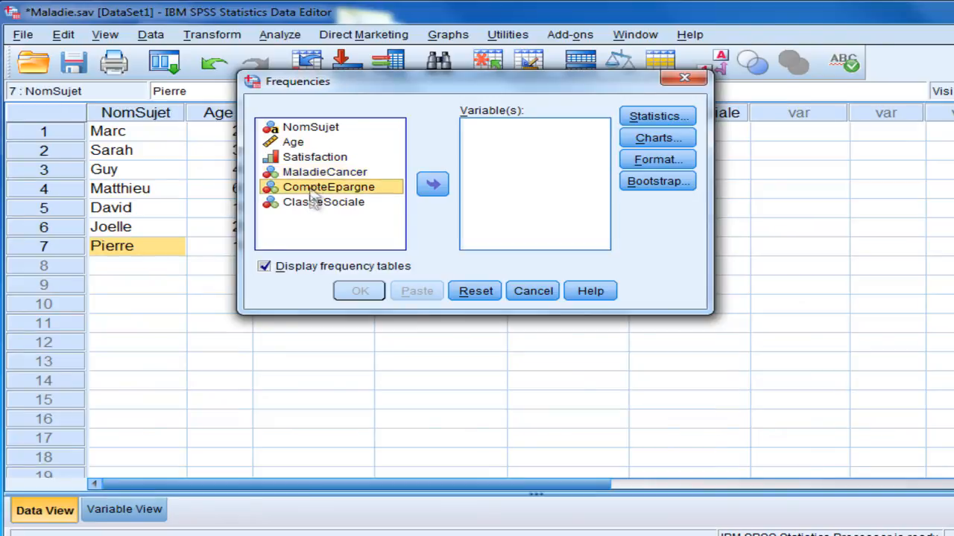
pyautogui.click(316, 203)
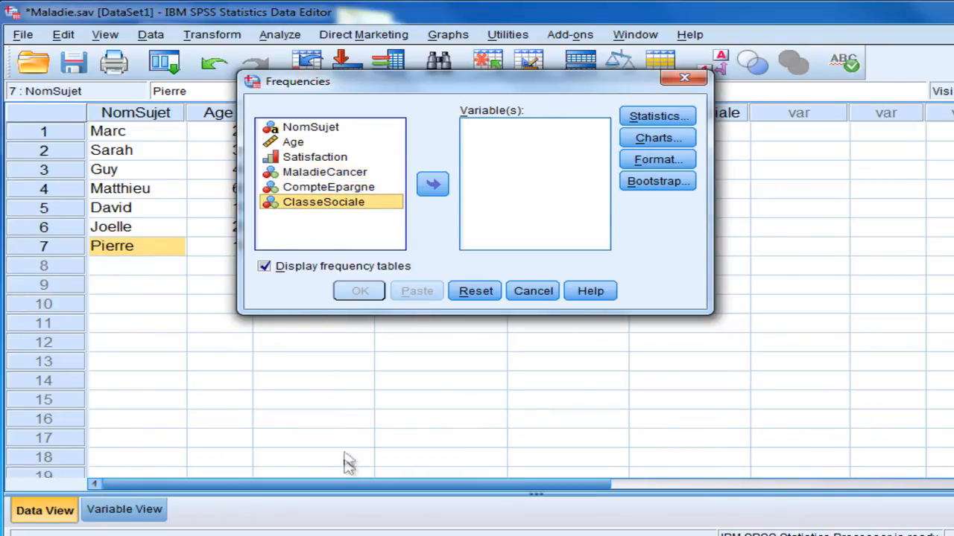
# - Compare the icon of NomSujet with those of MaladieCancer, CompteEpargne and ClasseSociale, and leave Frequencies without running it
pyautogui.click(317, 132)
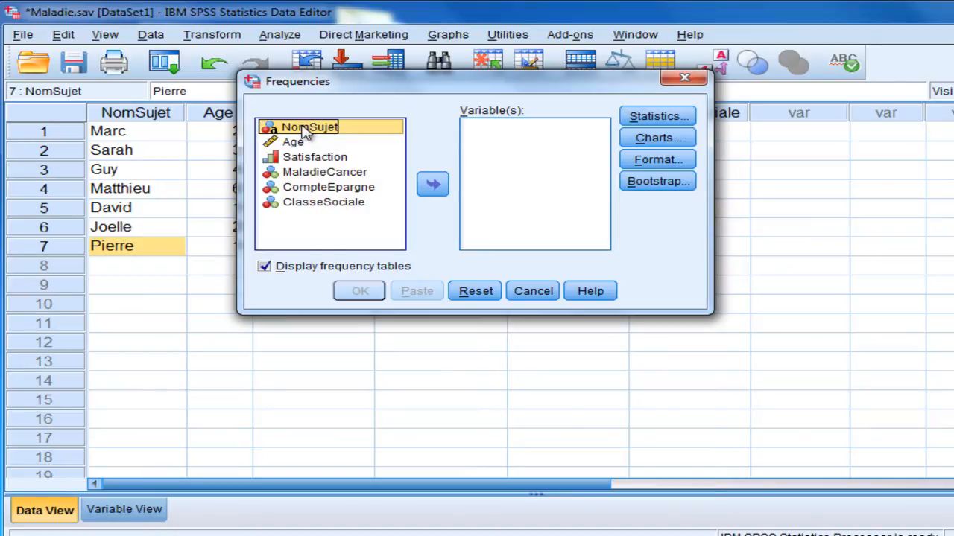
pyautogui.click(325, 174)
pyautogui.click(326, 188)
pyautogui.click(329, 203)
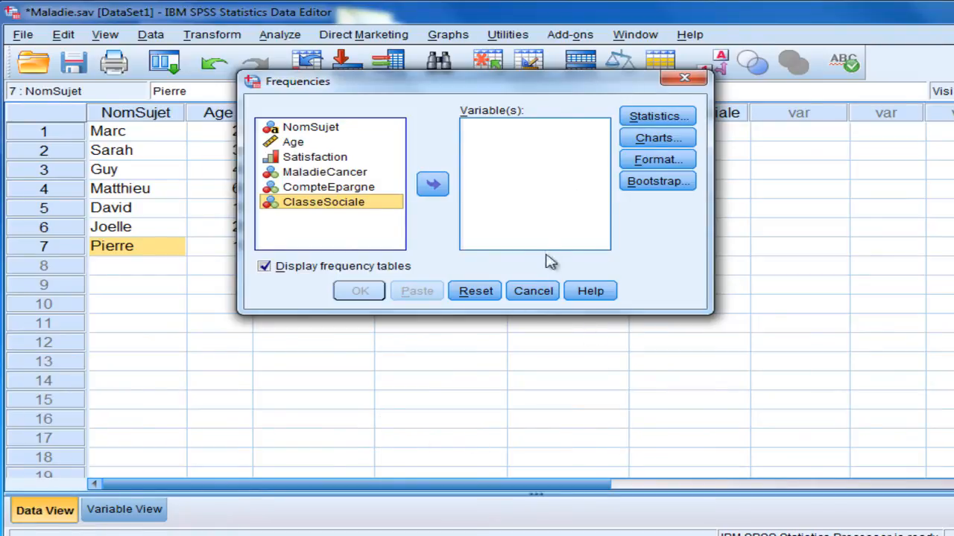
pyautogui.click(545, 291)
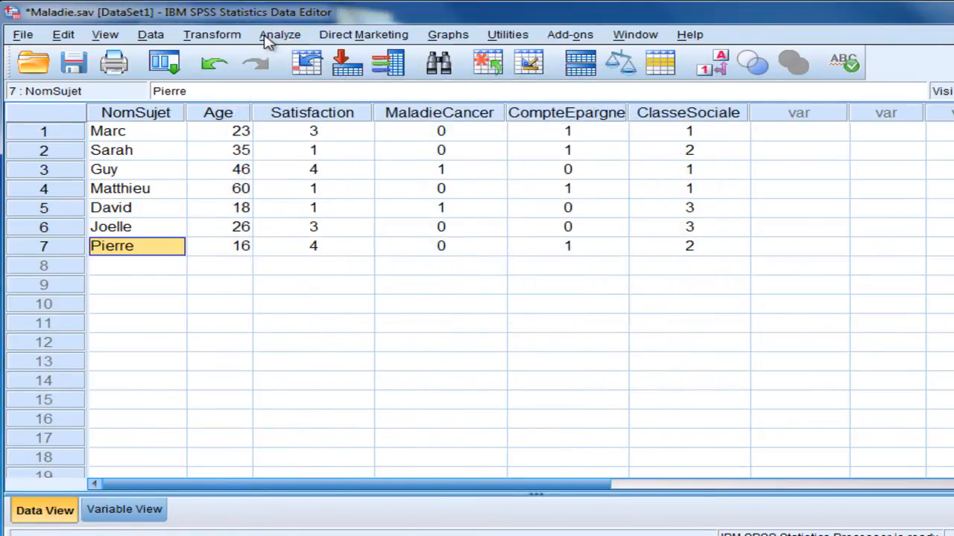
# - Open the Descriptives analysis, check which nominal variables it offers compared with the dataset's columns, and close it without running it
pyautogui.click(280, 35)
pyautogui.moveTo(277, 78)
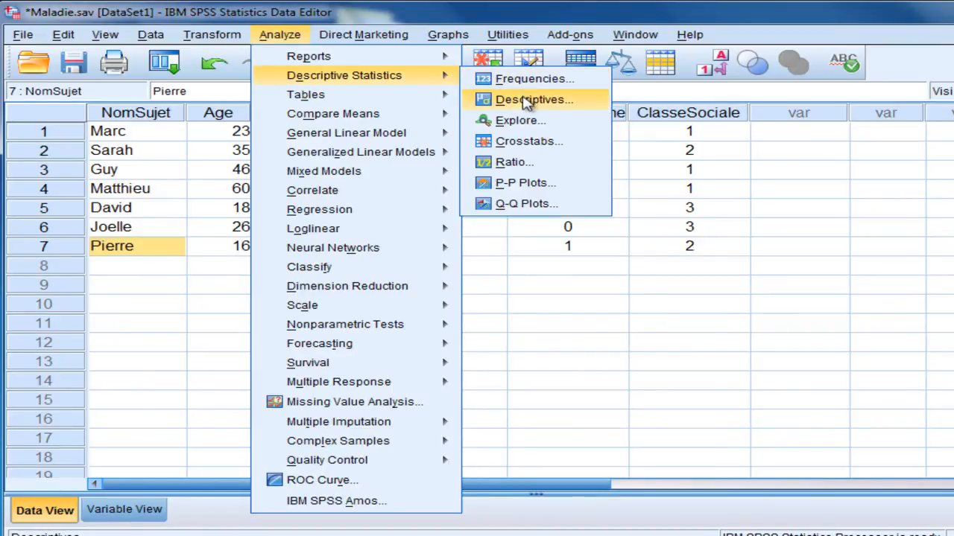
pyautogui.click(527, 101)
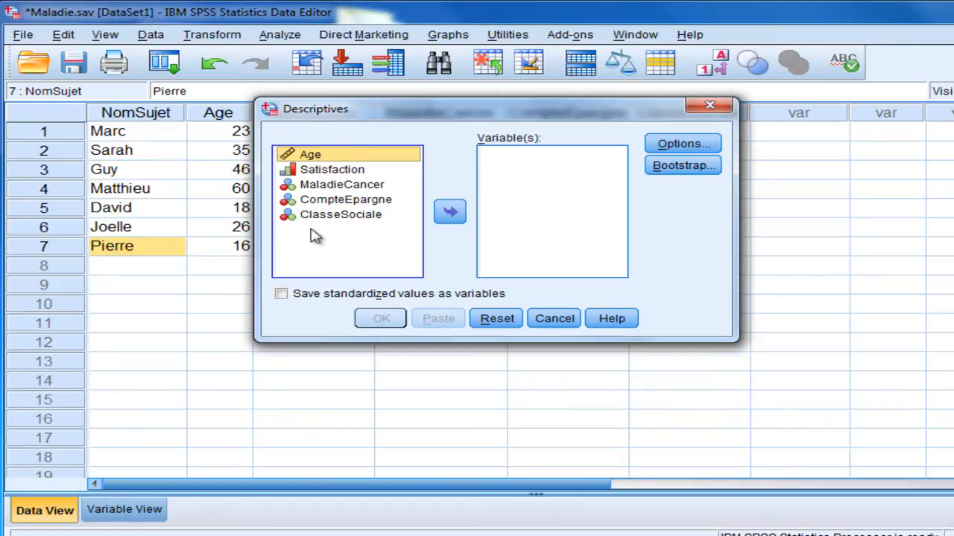
pyautogui.click(328, 186)
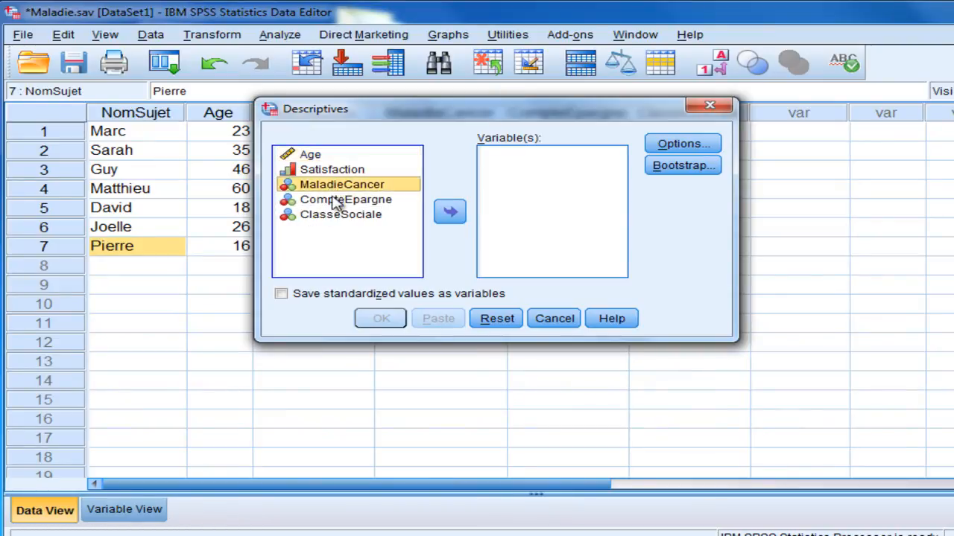
pyautogui.click(332, 202)
pyautogui.click(328, 215)
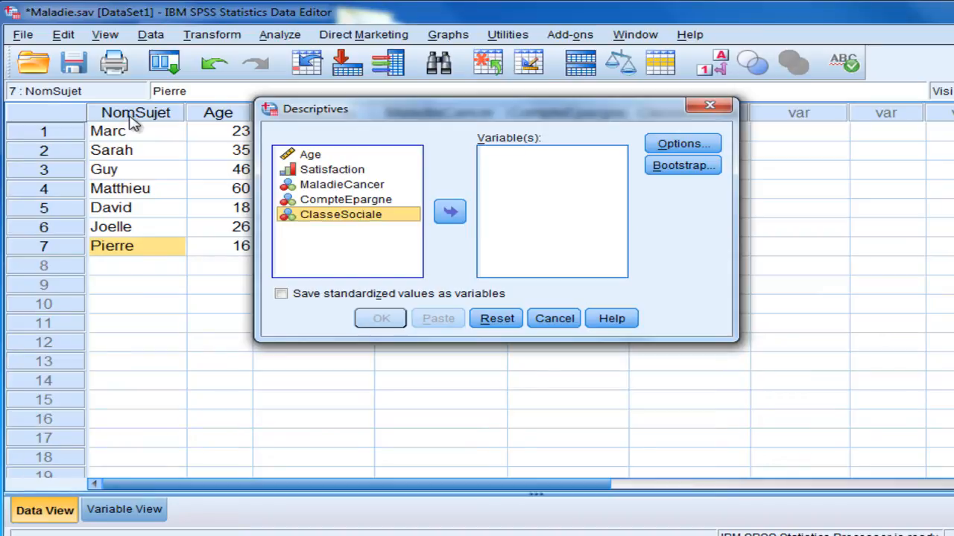
pyautogui.click(711, 106)
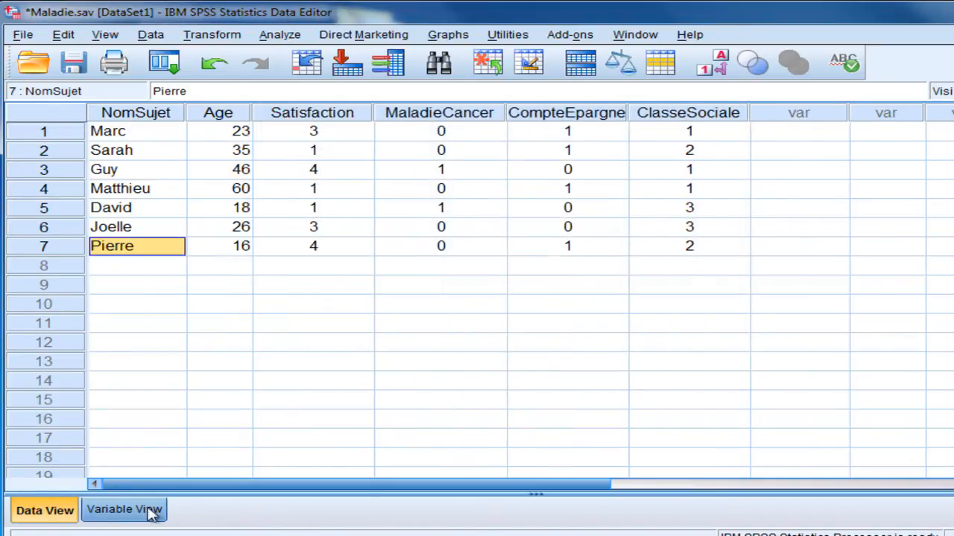
# - Switch to the variable definitions and check the measurement levels, ending on the measure of Satisfaction
pyautogui.click(124, 511)
pyautogui.hscroll(2, 477, 298)
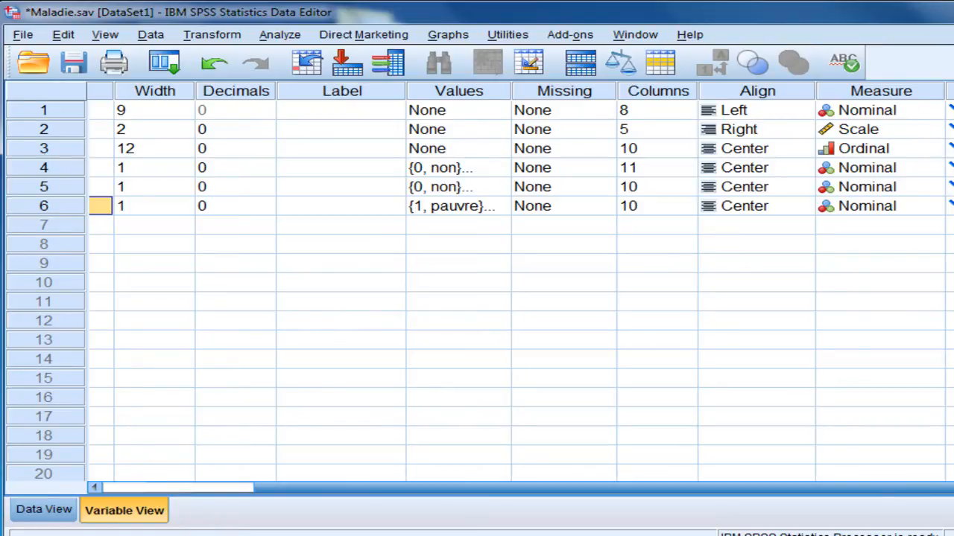
pyautogui.click(879, 148)
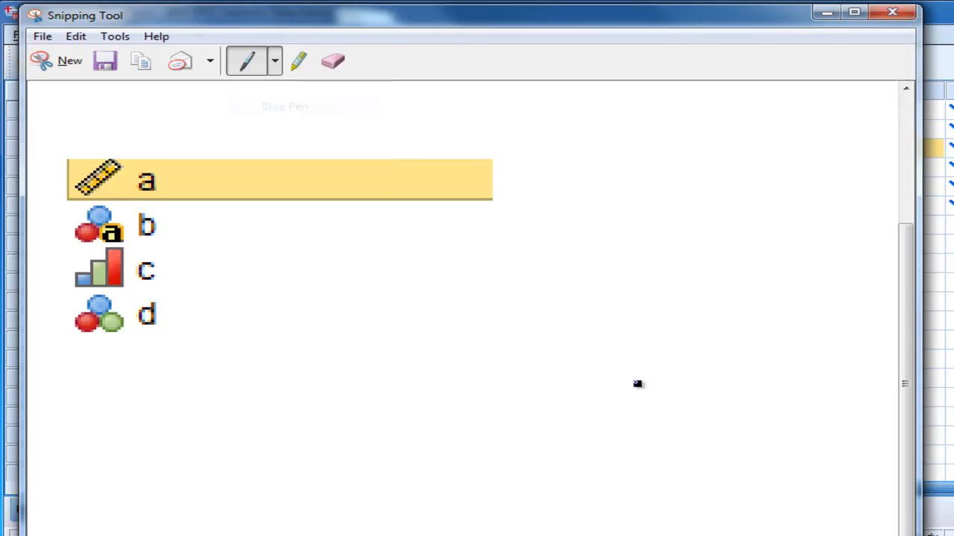
# - In Snipping Tool, draw a blue arrow to item a, label it "Scale" with an opening brace, and write "(numerique)" above the brace
pyautogui.moveTo(427, 179)
pyautogui.mouseDown()
pyautogui.moveTo(198, 179)
pyautogui.moveTo(217, 193)
pyautogui.mouseUp()
pyautogui.moveTo(491, 156); pyautogui.dragTo(464, 186)
pyautogui.moveTo(510, 173)
pyautogui.mouseDown()
pyautogui.moveTo(529, 178)
pyautogui.moveTo(552, 149)
pyautogui.moveTo(581, 183)
pyautogui.mouseUp()
pyautogui.moveTo(626, 127)
pyautogui.mouseDown()
pyautogui.moveTo(604, 183)
pyautogui.moveTo(633, 239)
pyautogui.mouseUp()
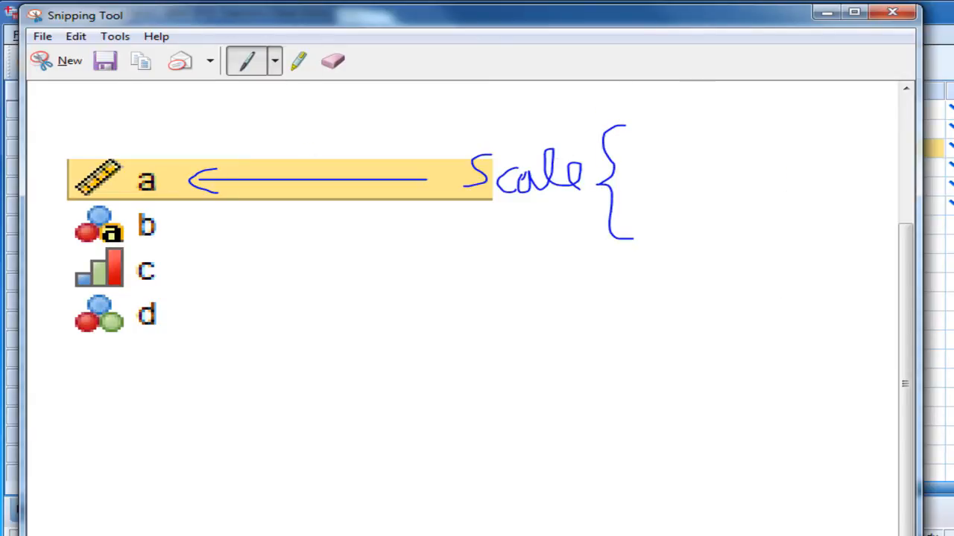
pyautogui.moveTo(639, 91)
pyautogui.mouseDown()
pyautogui.moveTo(636, 117)
pyautogui.moveTo(681, 96)
pyautogui.moveTo(801, 115)
pyautogui.moveTo(812, 100)
pyautogui.moveTo(816, 121)
pyautogui.moveTo(844, 124)
pyautogui.moveTo(854, 97)
pyautogui.moveTo(858, 140)
pyautogui.mouseUp()
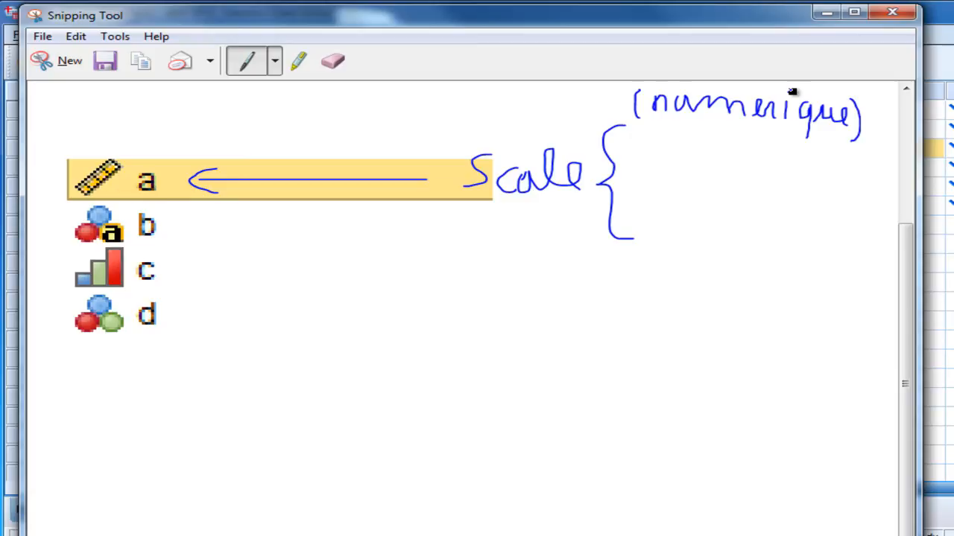
# - Change to the red pen and write "quantitatives" inside the brace beside "Scale"
pyautogui.click(275, 62)
pyautogui.click(269, 90)
pyautogui.moveTo(634, 147)
pyautogui.mouseDown()
pyautogui.moveTo(681, 149)
pyautogui.moveTo(691, 162)
pyautogui.moveTo(708, 155)
pyautogui.moveTo(827, 176)
pyautogui.moveTo(853, 166)
pyautogui.moveTo(864, 173)
pyautogui.moveTo(847, 186)
pyautogui.mouseUp()
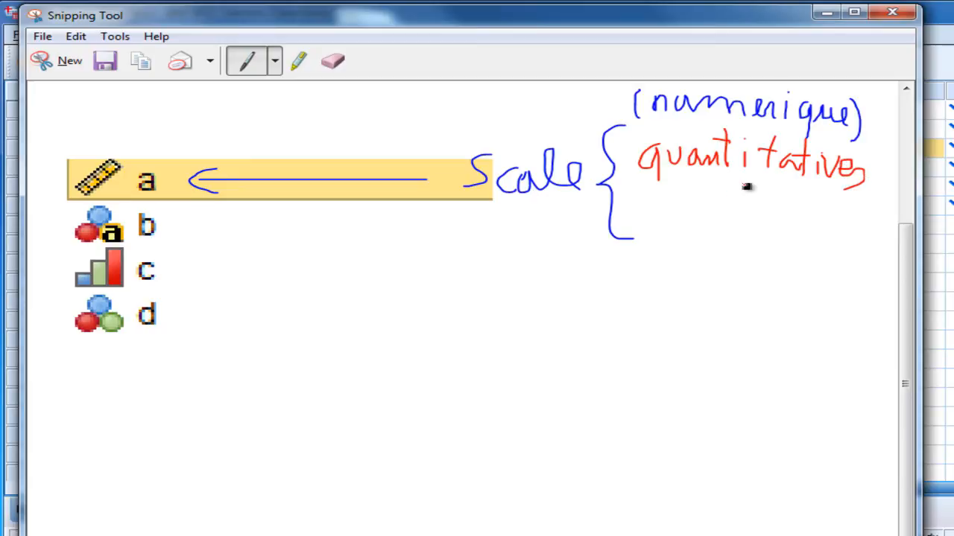
# - Draw two red arrows branching down from "quantitatives" and label them "discrets" and "continues"
pyautogui.moveTo(748, 186); pyautogui.dragTo(684, 243)
pyautogui.moveTo(689, 227); pyautogui.dragTo(713, 243)
pyautogui.moveTo(645, 273)
pyautogui.mouseDown()
pyautogui.moveTo(656, 258)
pyautogui.moveTo(778, 307)
pyautogui.moveTo(775, 268)
pyautogui.moveTo(788, 272)
pyautogui.mouseUp()
pyautogui.moveTo(747, 186); pyautogui.dragTo(778, 239)
pyautogui.moveTo(752, 233); pyautogui.dragTo(779, 240)
pyautogui.moveTo(786, 238)
pyautogui.mouseDown()
pyautogui.moveTo(786, 258)
pyautogui.moveTo(792, 247)
pyautogui.moveTo(828, 238)
pyautogui.moveTo(826, 262)
pyautogui.moveTo(845, 276)
pyautogui.moveTo(866, 273)
pyautogui.moveTo(844, 299)
pyautogui.mouseUp()
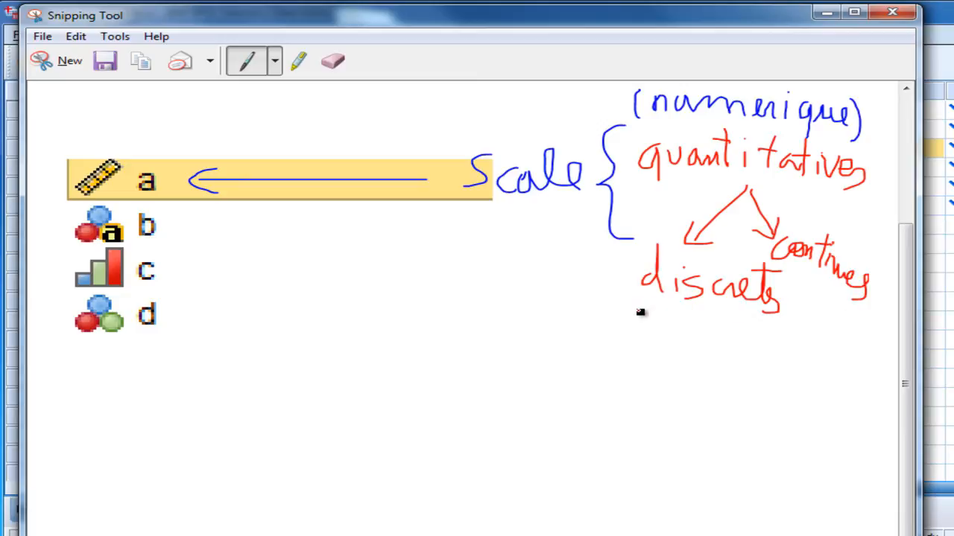
# - Draw a red arrow from "discrets" to the handwritten word "ordinales" and link that word to item c with another arrow
pyautogui.moveTo(684, 307); pyautogui.dragTo(585, 367)
pyautogui.moveTo(485, 375)
pyautogui.mouseDown()
pyautogui.moveTo(511, 388)
pyautogui.moveTo(517, 368)
pyautogui.moveTo(549, 365)
pyautogui.moveTo(541, 378)
pyautogui.moveTo(566, 383)
pyautogui.moveTo(566, 370)
pyautogui.moveTo(663, 398)
pyautogui.moveTo(645, 389)
pyautogui.mouseUp()
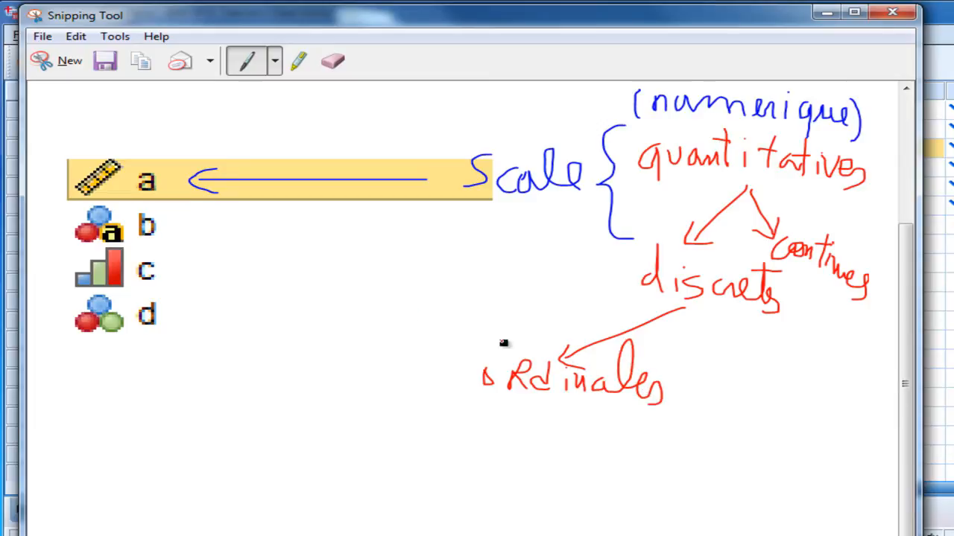
pyautogui.moveTo(430, 366)
pyautogui.mouseDown()
pyautogui.moveTo(168, 278)
pyautogui.moveTo(193, 294)
pyautogui.moveTo(185, 265)
pyautogui.mouseUp()
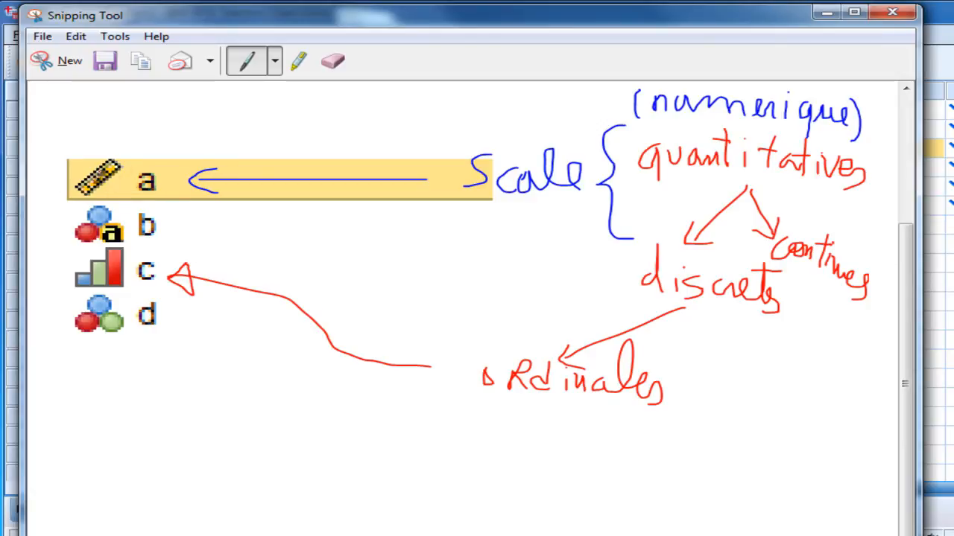
# - Mark icon a and the word "Scale" in red, and draw a second arrow from "discrets" to the handwritten word "autres"
pyautogui.moveTo(91, 122)
pyautogui.mouseDown()
pyautogui.moveTo(93, 155)
pyautogui.moveTo(102, 142)
pyautogui.mouseUp()
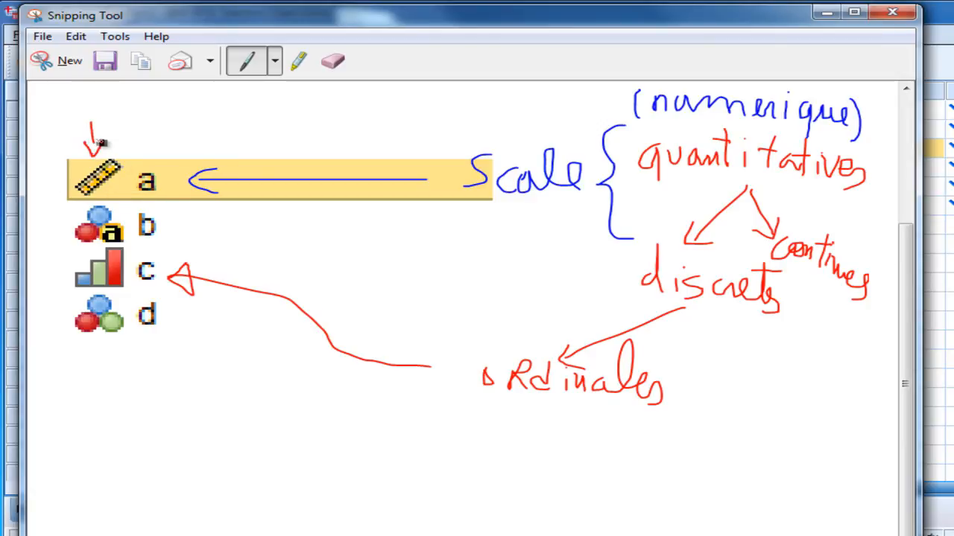
pyautogui.moveTo(422, 197); pyautogui.dragTo(572, 196)
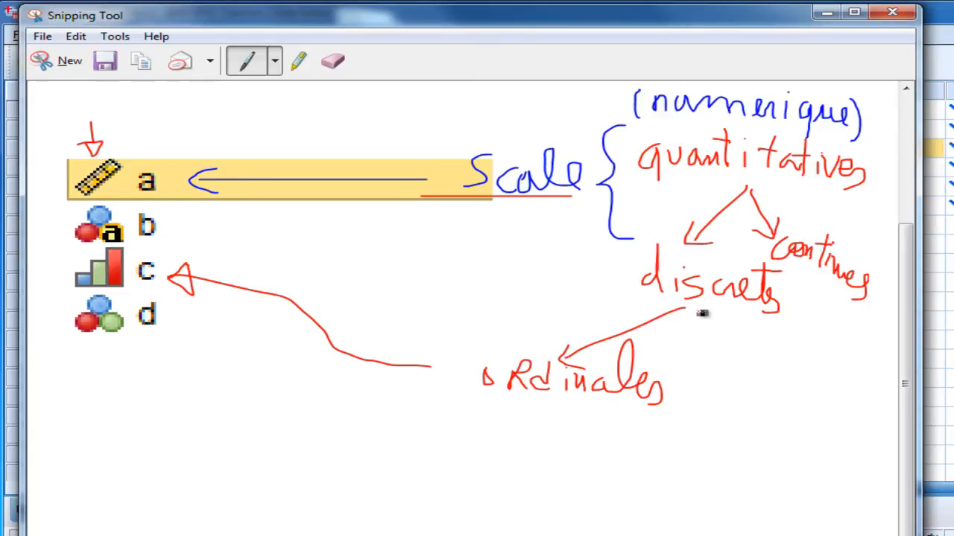
pyautogui.moveTo(684, 309)
pyautogui.mouseDown()
pyautogui.moveTo(716, 388)
pyautogui.moveTo(736, 380)
pyautogui.moveTo(775, 425)
pyautogui.moveTo(818, 430)
pyautogui.mouseUp()
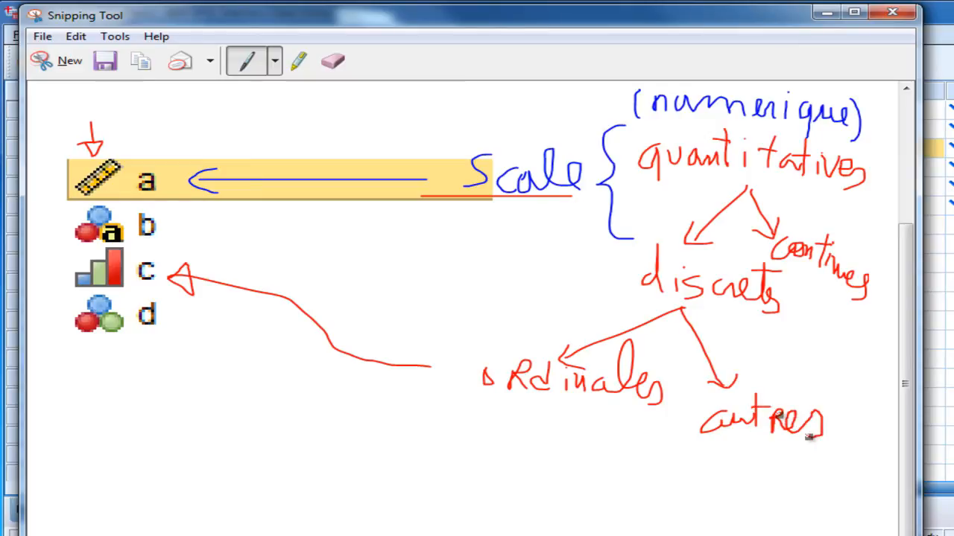
# - Change to the blue pen, underline "ordinales" and write "(echelle likert)" beneath it
pyautogui.click(275, 61)
pyautogui.click(284, 106)
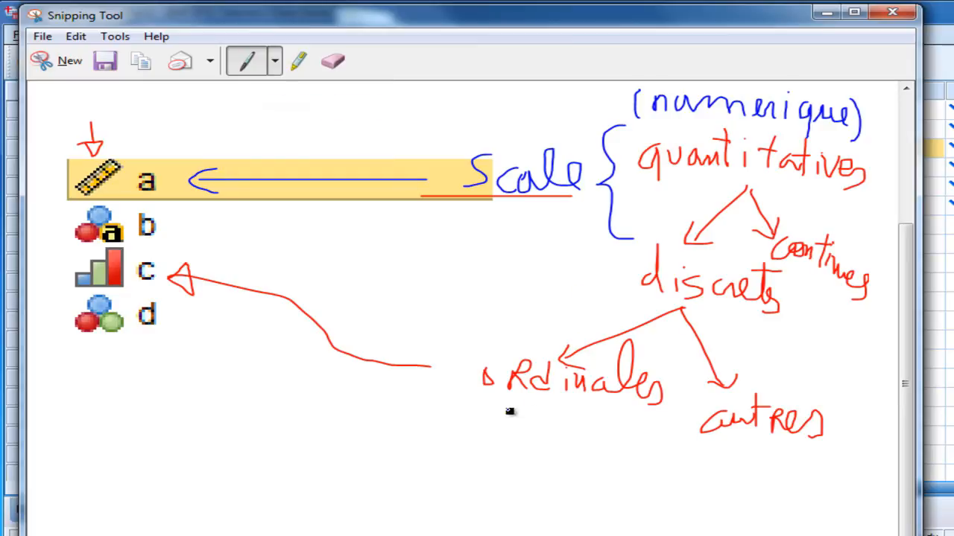
pyautogui.moveTo(469, 397); pyautogui.dragTo(645, 401)
pyautogui.moveTo(438, 395)
pyautogui.mouseDown()
pyautogui.moveTo(414, 437)
pyautogui.moveTo(429, 446)
pyautogui.moveTo(453, 425)
pyautogui.moveTo(549, 443)
pyautogui.mouseUp()
pyautogui.moveTo(492, 447)
pyautogui.mouseDown()
pyautogui.moveTo(482, 452)
pyautogui.moveTo(494, 464)
pyautogui.moveTo(573, 481)
pyautogui.moveTo(586, 453)
pyautogui.moveTo(588, 483)
pyautogui.mouseUp()
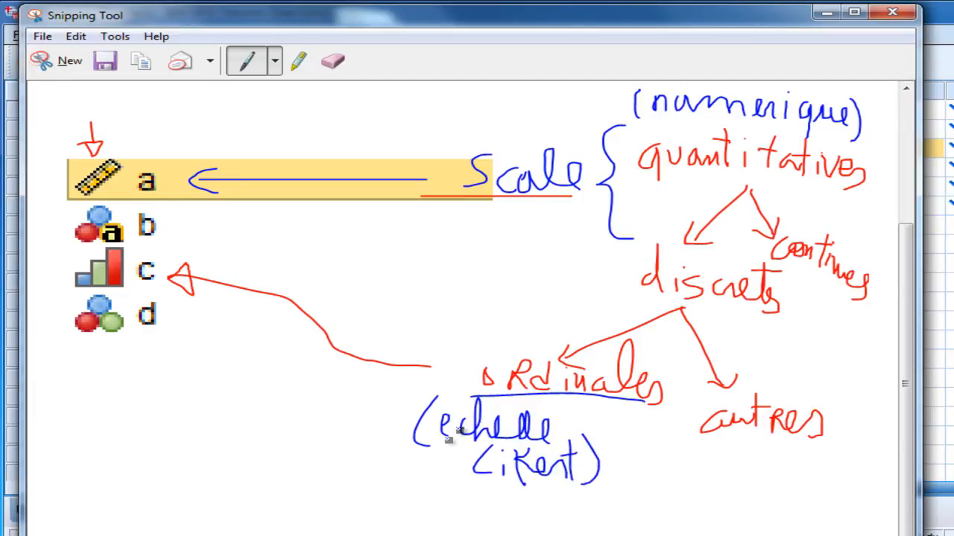
# - Draw a blue arrow from "(echelle likert)" to the handwritten word "préférences"
pyautogui.moveTo(450, 446)
pyautogui.mouseDown()
pyautogui.moveTo(365, 457)
pyautogui.moveTo(395, 447)
pyautogui.mouseUp()
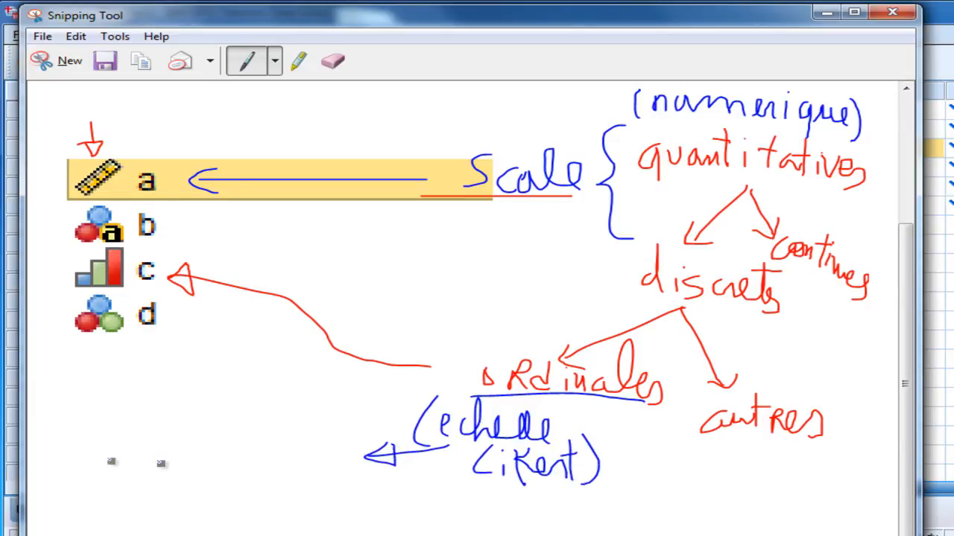
pyautogui.moveTo(93, 441)
pyautogui.mouseDown()
pyautogui.moveTo(100, 489)
pyautogui.moveTo(108, 453)
pyautogui.moveTo(155, 452)
pyautogui.moveTo(176, 462)
pyautogui.mouseUp()
pyautogui.moveTo(171, 410)
pyautogui.mouseDown()
pyautogui.moveTo(170, 438)
pyautogui.moveTo(223, 456)
pyautogui.mouseUp()
pyautogui.moveTo(245, 456)
pyautogui.mouseDown()
pyautogui.moveTo(304, 450)
pyautogui.moveTo(326, 472)
pyautogui.moveTo(317, 462)
pyautogui.mouseUp()
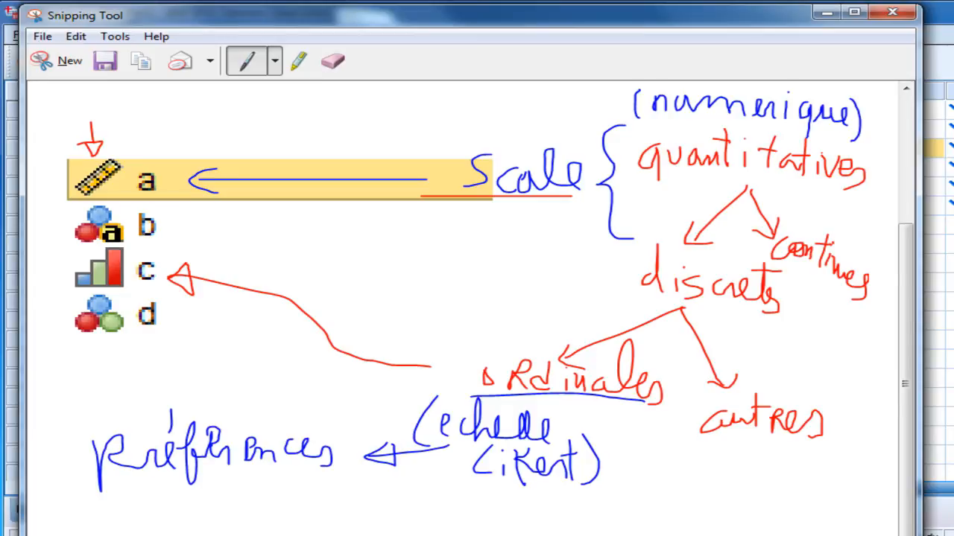
# - Mark the arrowheads at "ordinales" and "autres" in blue, and underline the words "autres" and "continues"
pyautogui.moveTo(589, 366); pyautogui.dragTo(568, 357)
pyautogui.moveTo(708, 381); pyautogui.dragTo(736, 375)
pyautogui.moveTo(685, 441); pyautogui.dragTo(824, 436)
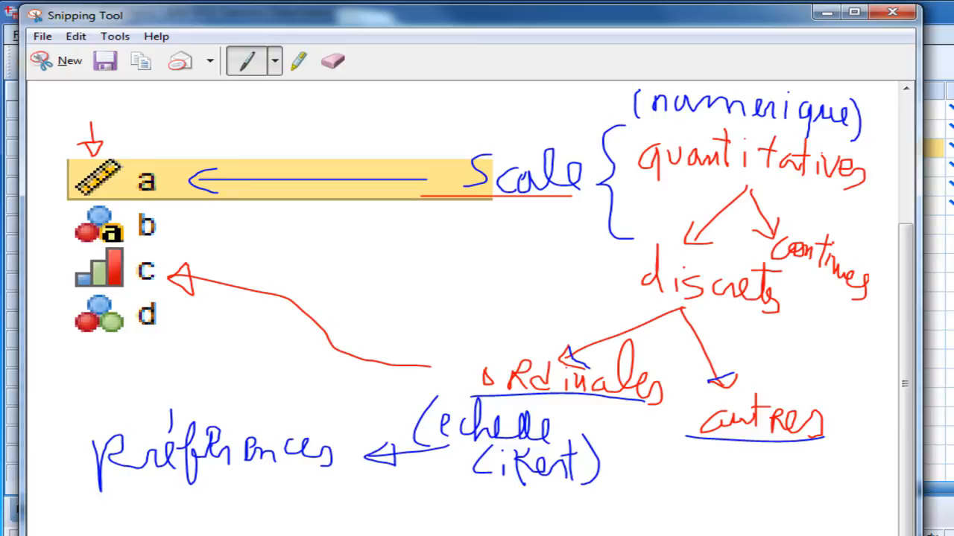
pyautogui.moveTo(754, 250); pyautogui.dragTo(884, 319)
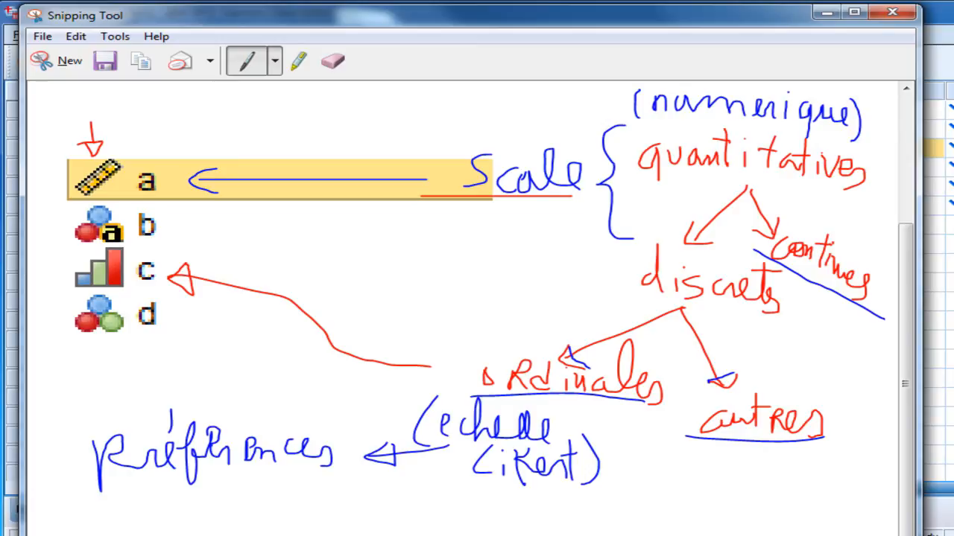
# - Write "Nominale" in blue with arrows to items b and d, and label item b "String" with its own arrow
pyautogui.moveTo(320, 266)
pyautogui.mouseDown()
pyautogui.moveTo(192, 241)
pyautogui.moveTo(187, 223)
pyautogui.mouseUp()
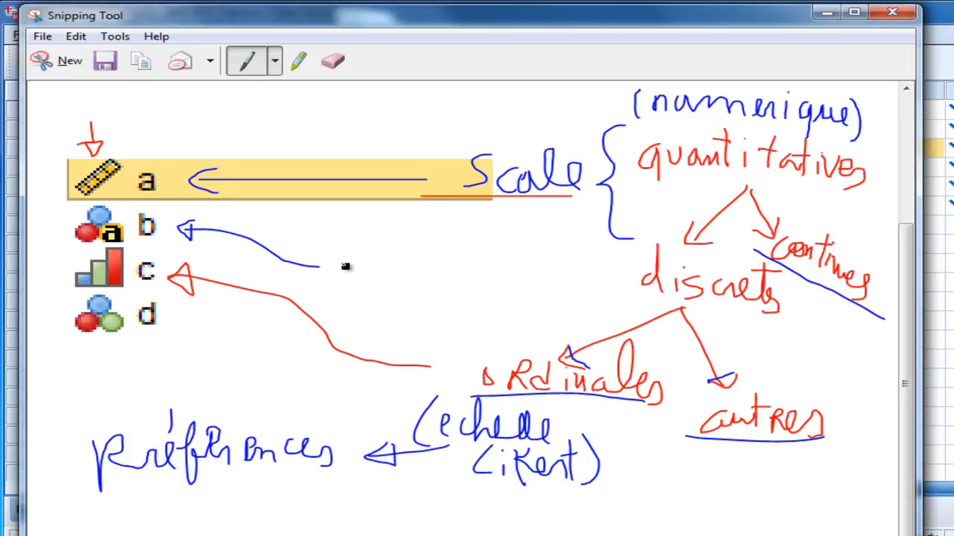
pyautogui.moveTo(341, 250)
pyautogui.mouseDown()
pyautogui.moveTo(340, 266)
pyautogui.moveTo(365, 251)
pyautogui.moveTo(383, 266)
pyautogui.moveTo(439, 257)
pyautogui.moveTo(515, 272)
pyautogui.mouseUp()
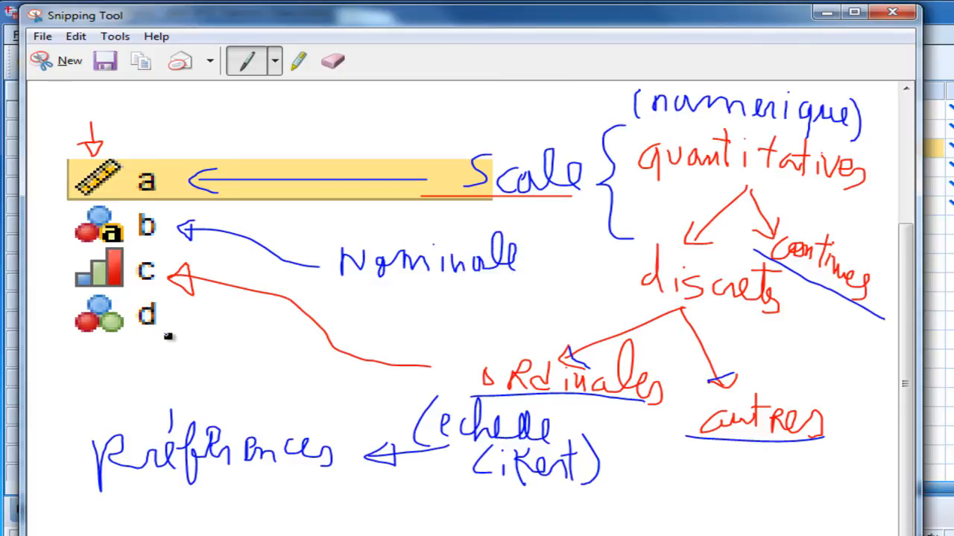
pyautogui.moveTo(159, 337); pyautogui.dragTo(328, 284)
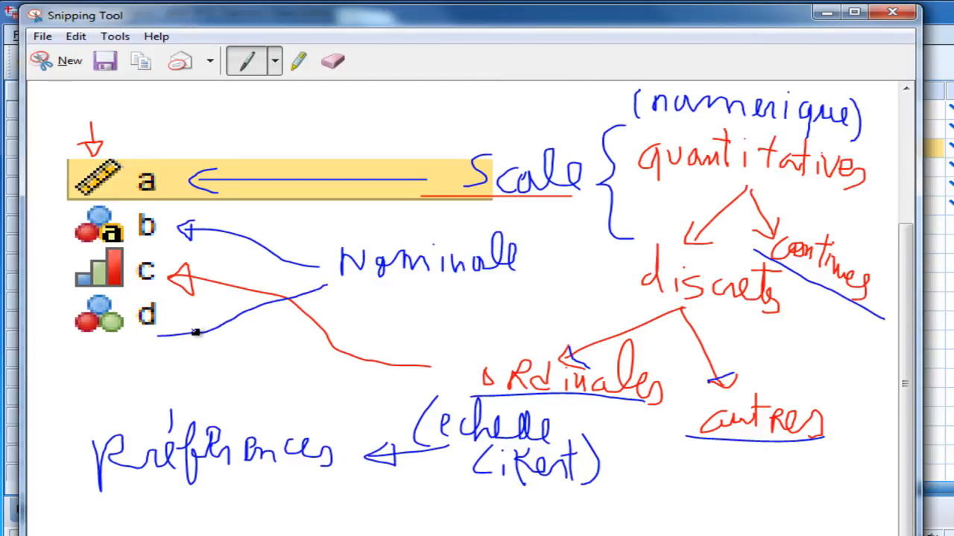
pyautogui.moveTo(182, 328)
pyautogui.mouseDown()
pyautogui.moveTo(174, 347)
pyautogui.moveTo(177, 332)
pyautogui.mouseUp()
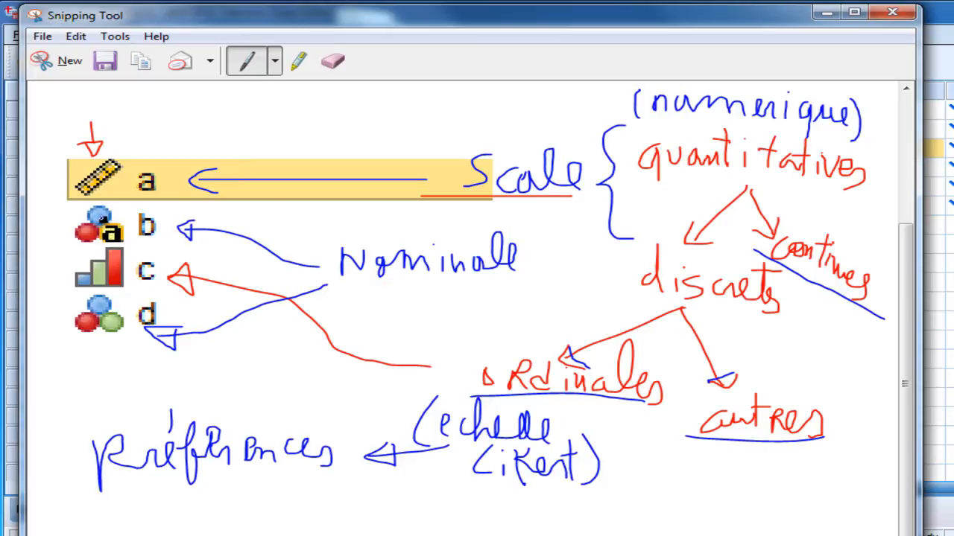
pyautogui.moveTo(261, 216)
pyautogui.mouseDown()
pyautogui.moveTo(183, 228)
pyautogui.moveTo(269, 237)
pyautogui.mouseUp()
pyautogui.moveTo(296, 207)
pyautogui.mouseDown()
pyautogui.moveTo(296, 240)
pyautogui.moveTo(301, 218)
pyautogui.moveTo(311, 234)
pyautogui.moveTo(309, 223)
pyautogui.moveTo(333, 234)
pyautogui.moveTo(352, 218)
pyautogui.moveTo(364, 234)
pyautogui.moveTo(388, 218)
pyautogui.moveTo(390, 239)
pyautogui.moveTo(400, 214)
pyautogui.mouseUp()
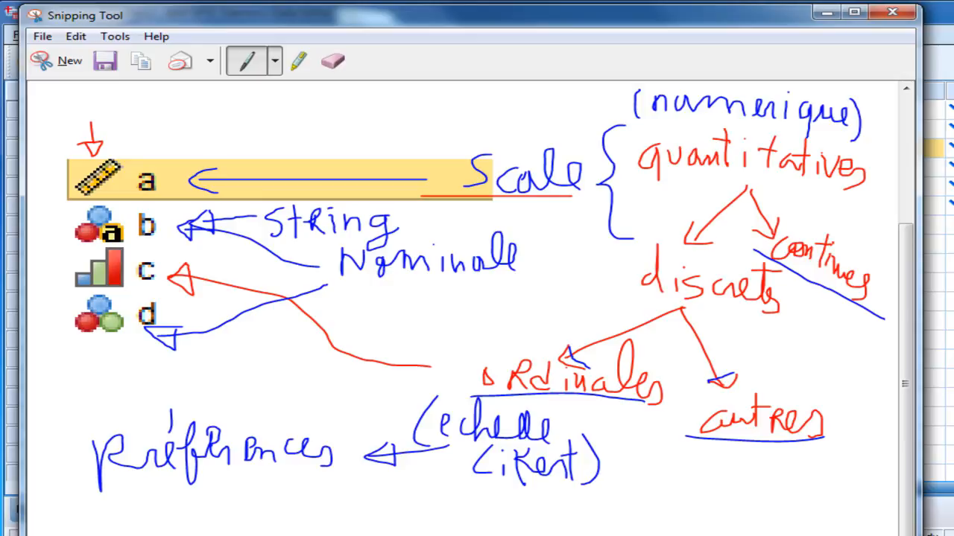
# - Draw a blue arrow from icon d to an opening parenthesis and complete it as "(qualitatives)" with the green custom pen
pyautogui.moveTo(64, 328)
pyautogui.mouseDown()
pyautogui.moveTo(109, 365)
pyautogui.moveTo(88, 374)
pyautogui.moveTo(90, 353)
pyautogui.mouseUp()
pyautogui.moveTo(127, 342); pyautogui.dragTo(136, 380)
pyautogui.click(275, 61)
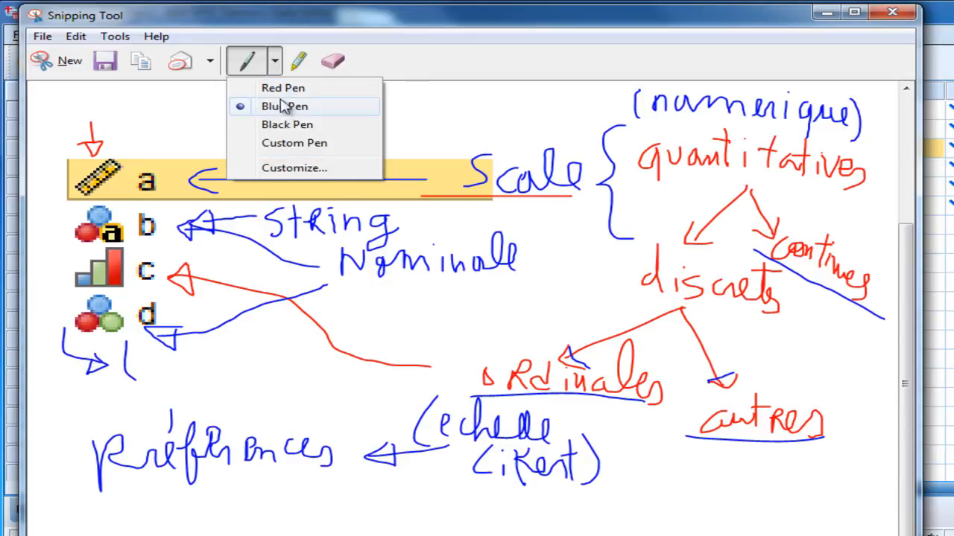
pyautogui.click(291, 165)
pyautogui.moveTo(163, 358); pyautogui.dragTo(163, 402)
pyautogui.moveTo(177, 359); pyautogui.dragTo(195, 374)
pyautogui.moveTo(214, 361); pyautogui.dragTo(240, 376)
pyautogui.moveTo(247, 360); pyautogui.dragTo(249, 377)
pyautogui.click(252, 344)
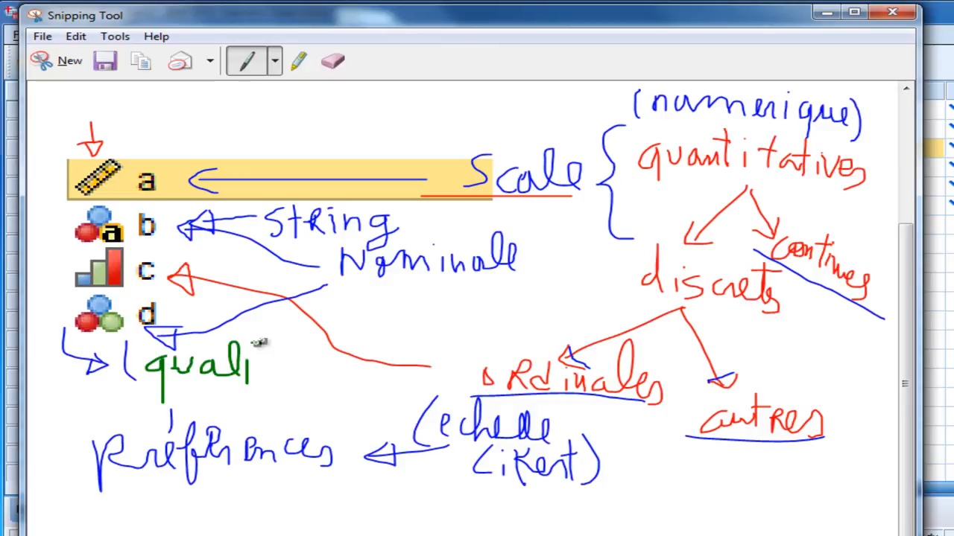
pyautogui.moveTo(262, 341)
pyautogui.mouseDown()
pyautogui.moveTo(262, 377)
pyautogui.moveTo(274, 358)
pyautogui.moveTo(292, 378)
pyautogui.mouseUp()
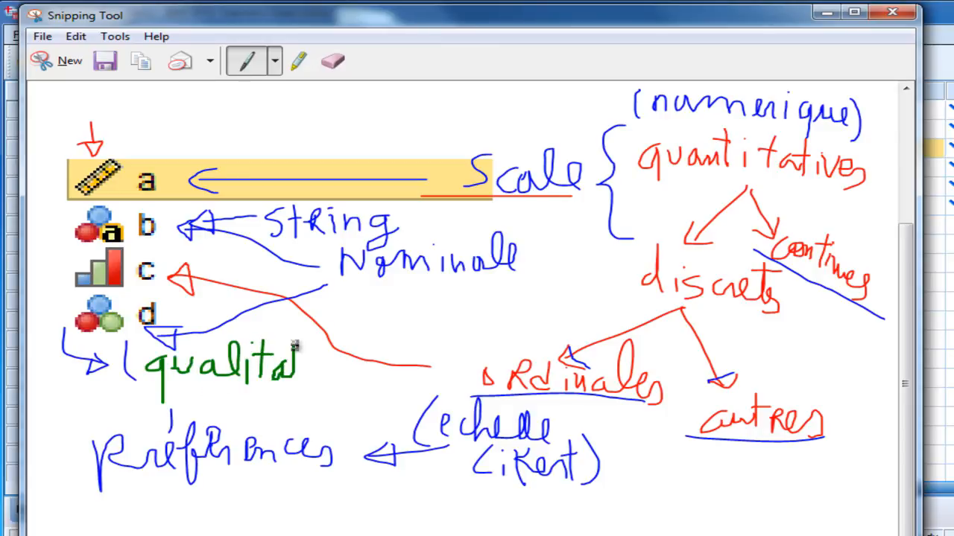
pyautogui.moveTo(295, 343)
pyautogui.mouseDown()
pyautogui.moveTo(296, 381)
pyautogui.moveTo(307, 358)
pyautogui.moveTo(310, 379)
pyautogui.moveTo(382, 377)
pyautogui.mouseUp()
pyautogui.moveTo(372, 335); pyautogui.dragTo(388, 395)
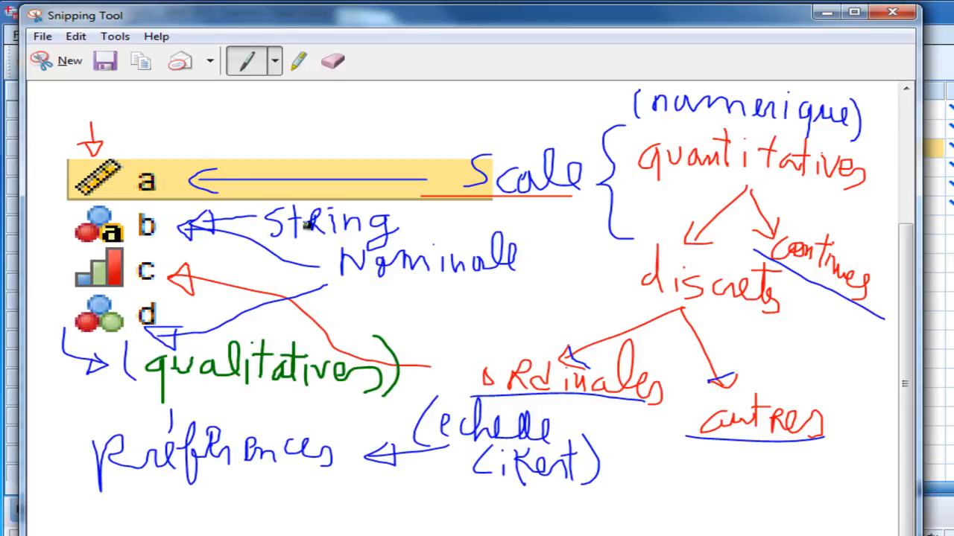
# - Draw green arrows from "(qualitatives)" to icons b and d, and another green arrow pointing up at "ordinales"
pyautogui.moveTo(120, 348)
pyautogui.mouseDown()
pyautogui.moveTo(31, 257)
pyautogui.moveTo(56, 237)
pyautogui.moveTo(63, 252)
pyautogui.mouseUp()
pyautogui.moveTo(125, 356)
pyautogui.mouseDown()
pyautogui.moveTo(27, 329)
pyautogui.moveTo(72, 313)
pyautogui.moveTo(61, 325)
pyautogui.mouseUp()
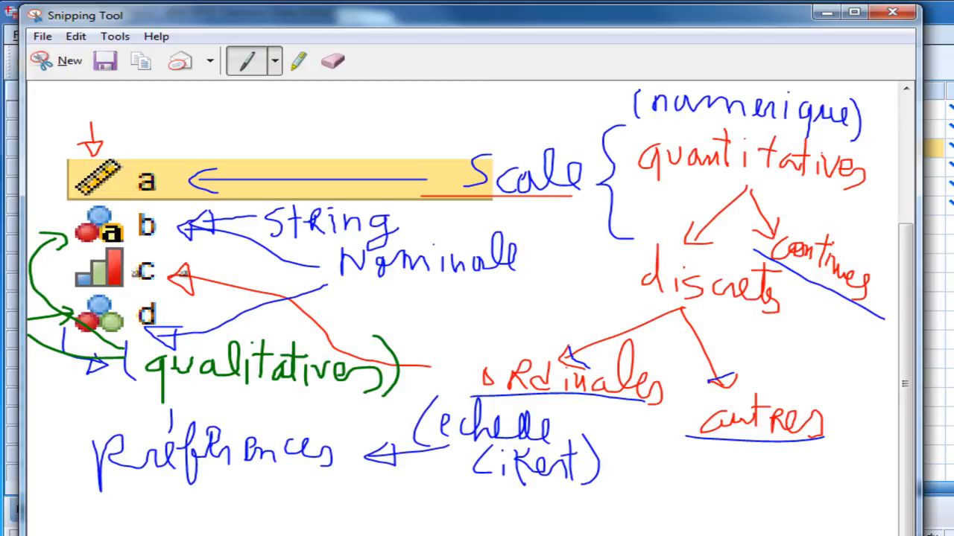
pyautogui.moveTo(628, 420); pyautogui.dragTo(636, 496)
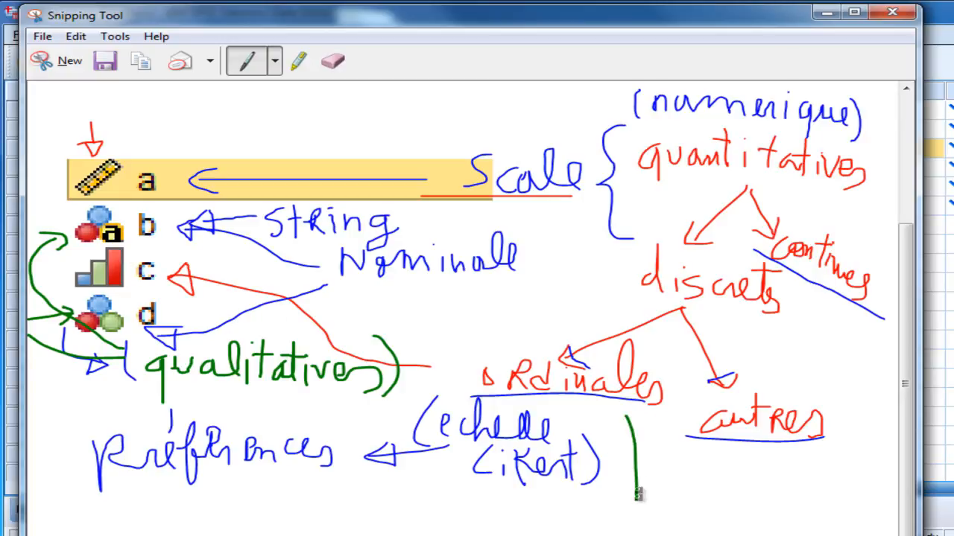
pyautogui.moveTo(628, 420)
pyautogui.mouseDown()
pyautogui.moveTo(613, 429)
pyautogui.moveTo(637, 420)
pyautogui.moveTo(612, 430)
pyautogui.mouseUp()
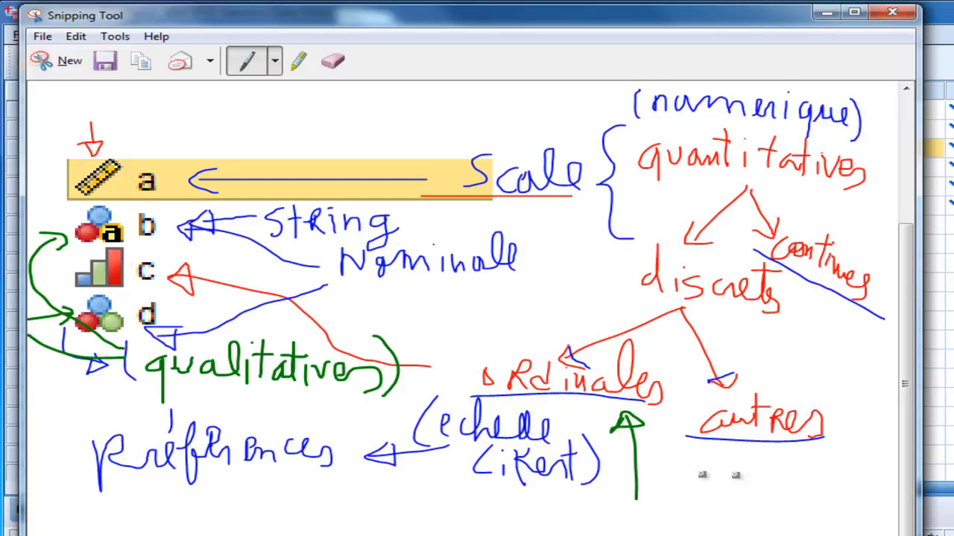